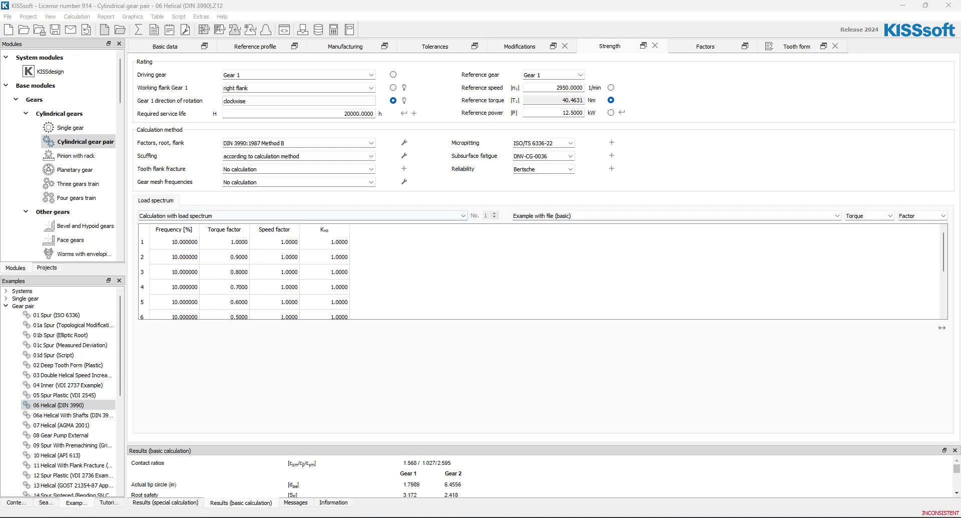
Step: Switch the load spectrum setting to calculation with nominal load and back to calculation with load spectrum
click(463, 215)
click(224, 225)
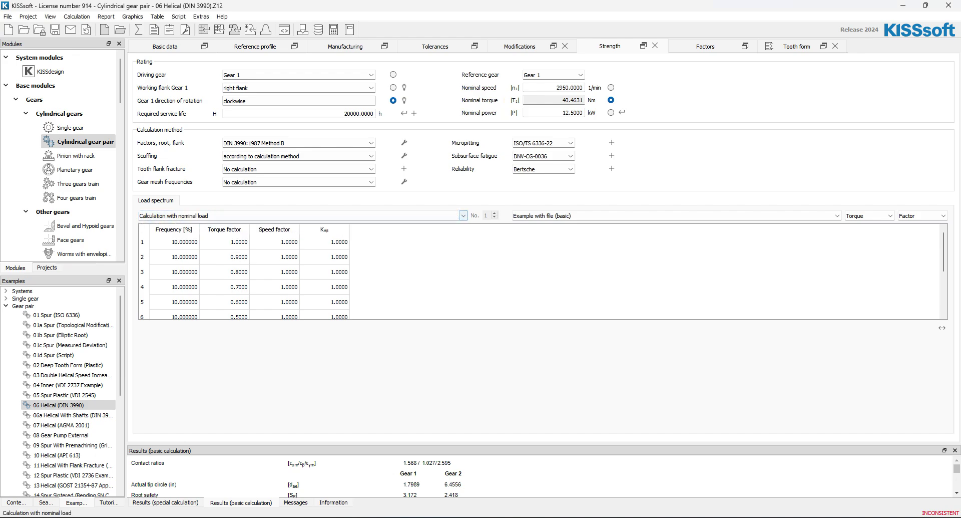
click(235, 215)
click(270, 232)
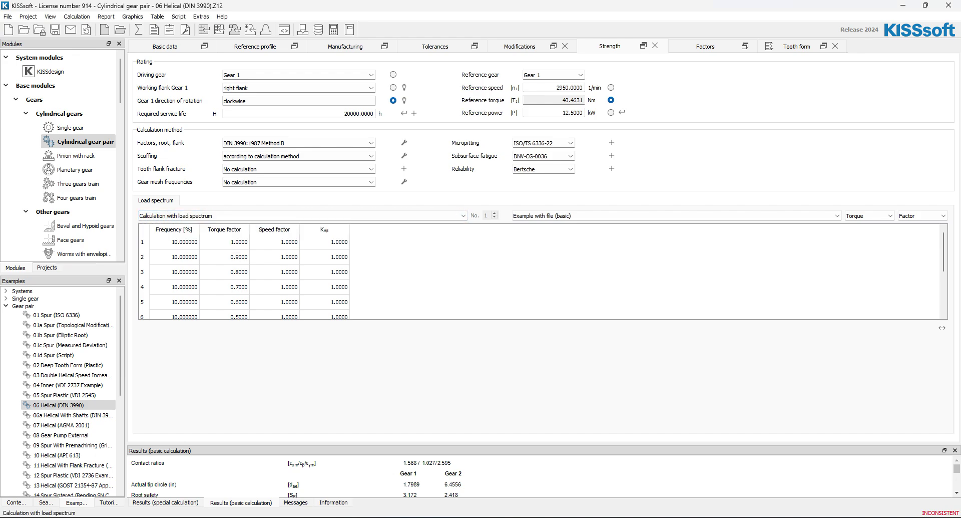
Step: Examine the available load spectra and all rows of Example with file (basic), and enlarge the basic calculation results area
click(601, 215)
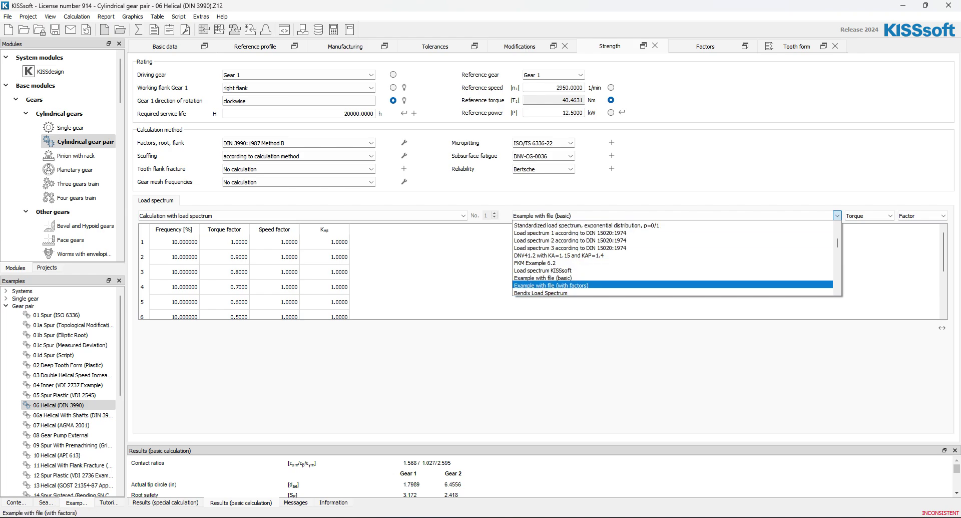
key(Return)
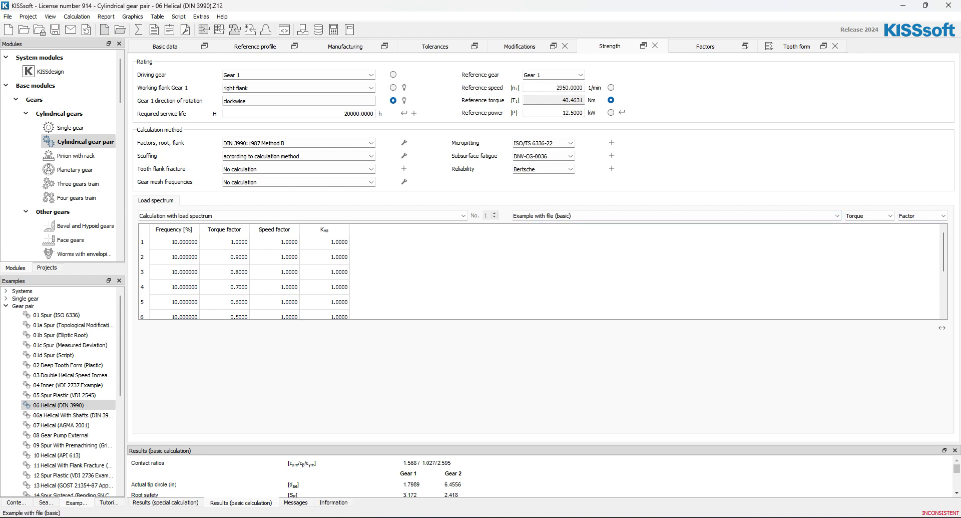
scroll(541, 270, down, 2)
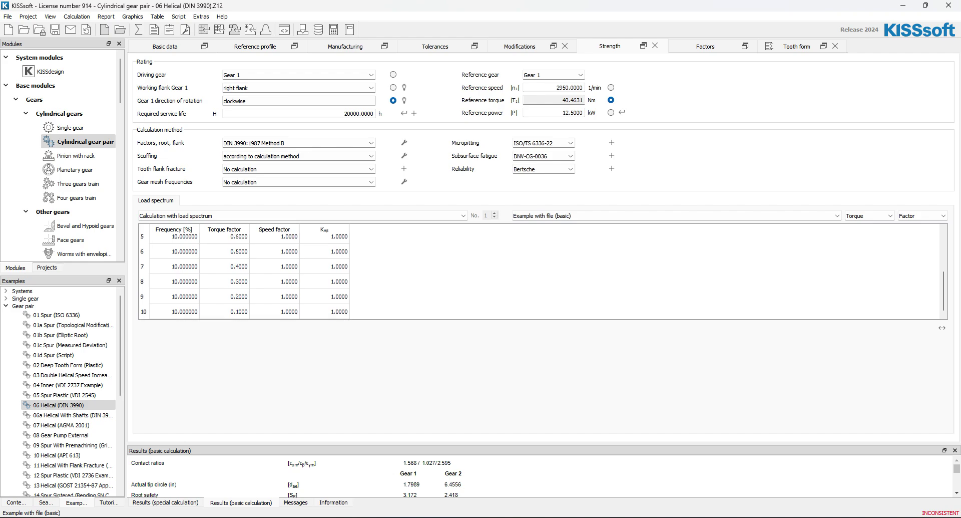
scroll(540, 270, up, 2)
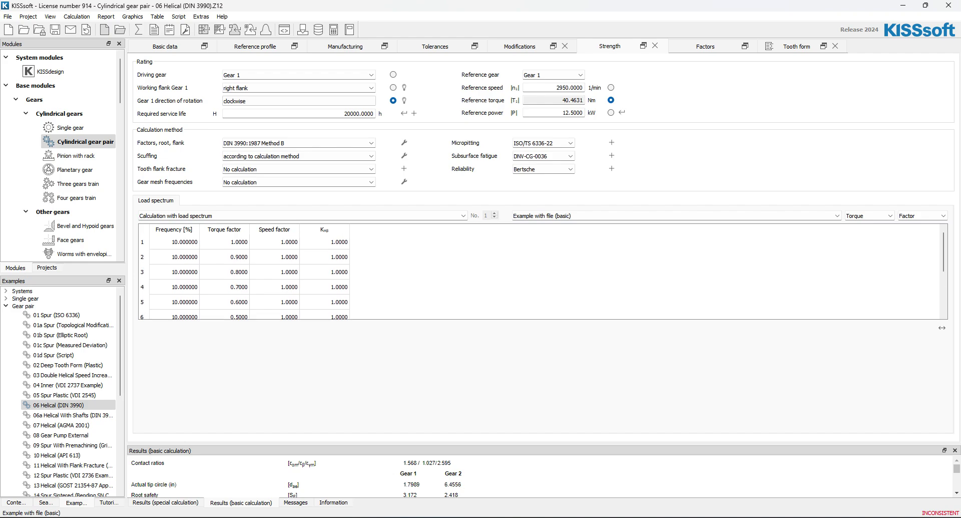
drag(544, 444, 543, 364)
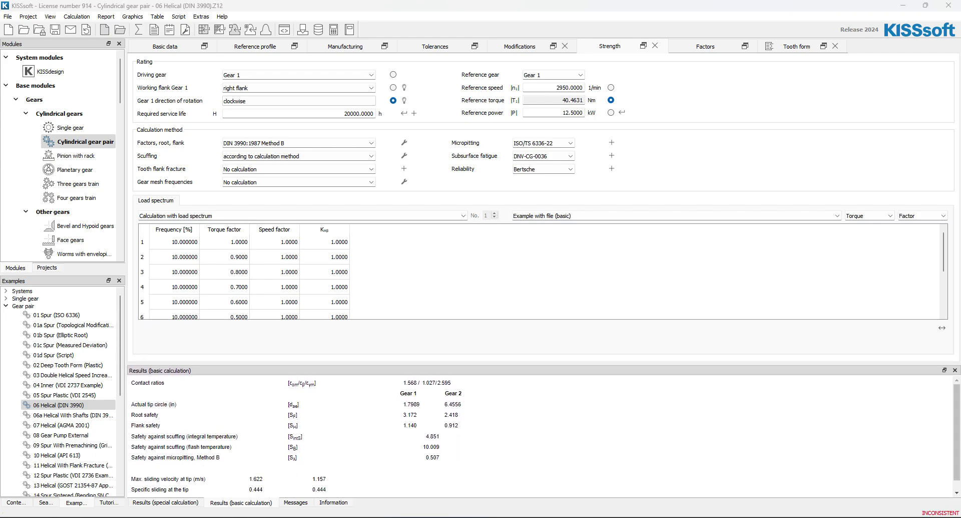
Step: Switch to the Book1 workbook in Excel and examine the reference speed and torque and the bins' time and torque data
key(alt+Tab)
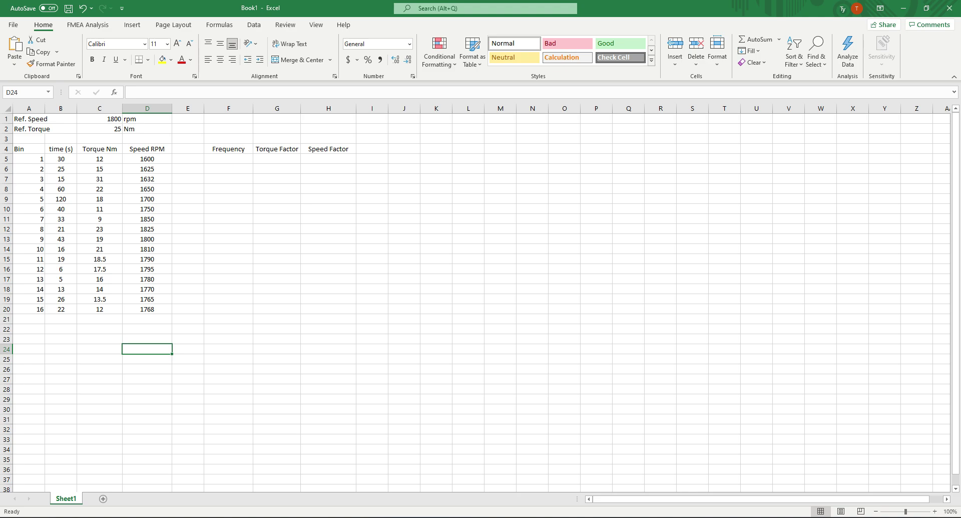
drag(60, 119, 100, 118)
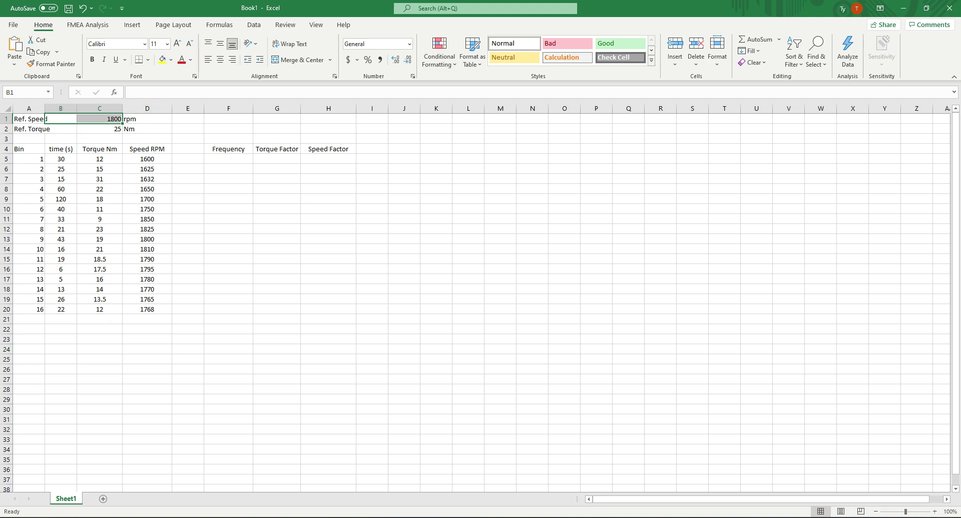
click(99, 129)
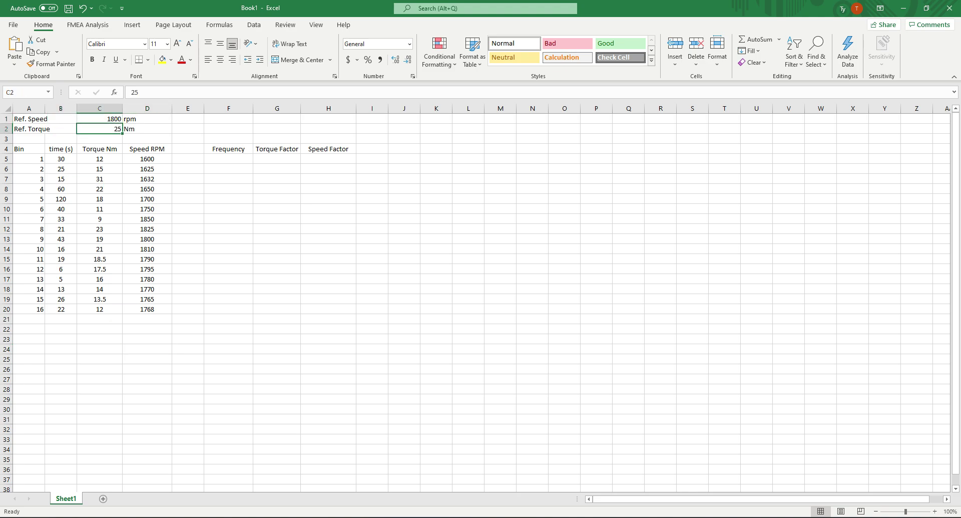
drag(61, 159, 61, 309)
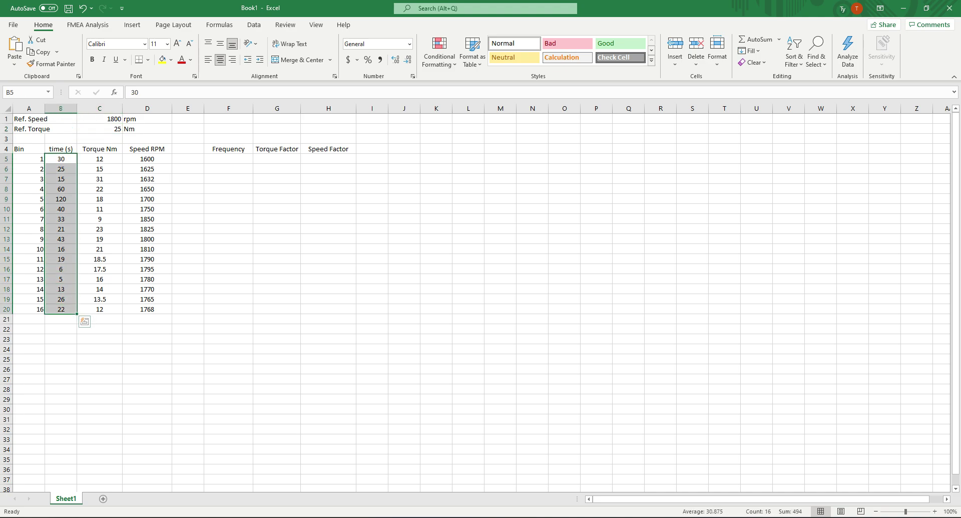
click(99, 159)
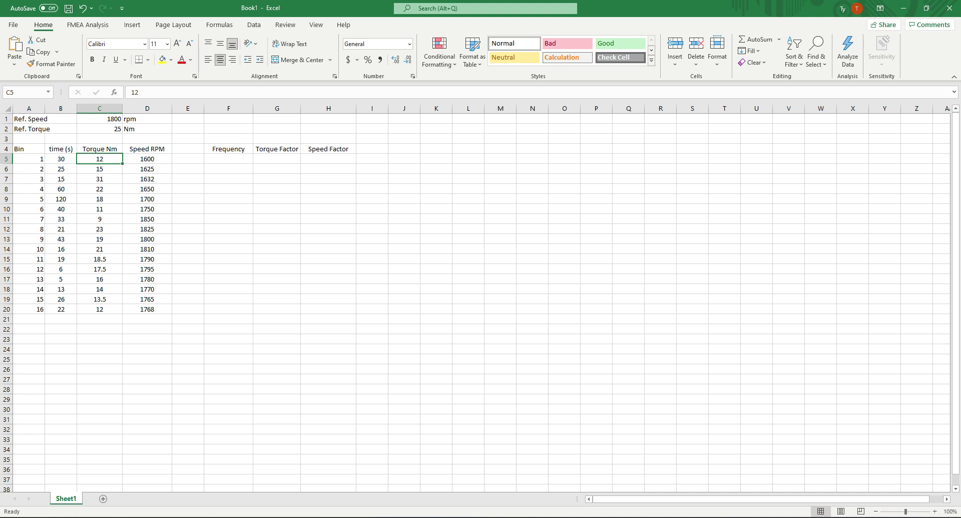
Step: Label cell A22 "Sum" and total the time values B5:B20 in B22
click(29, 329)
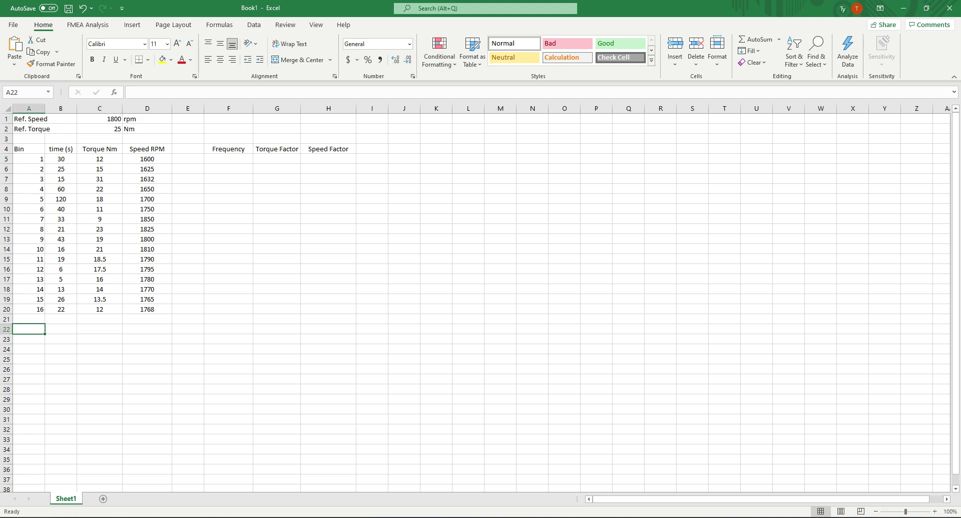
text(Sum)
key(Tab)
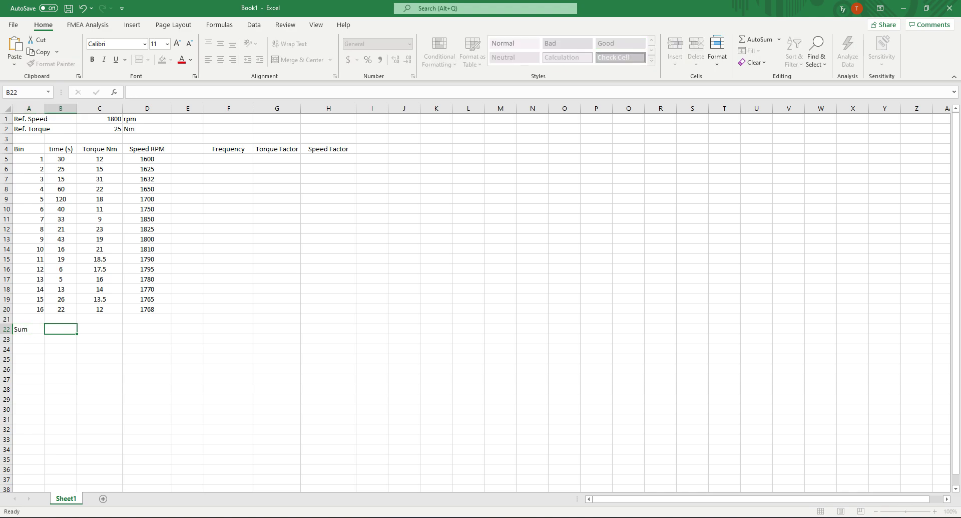
text(=sum()
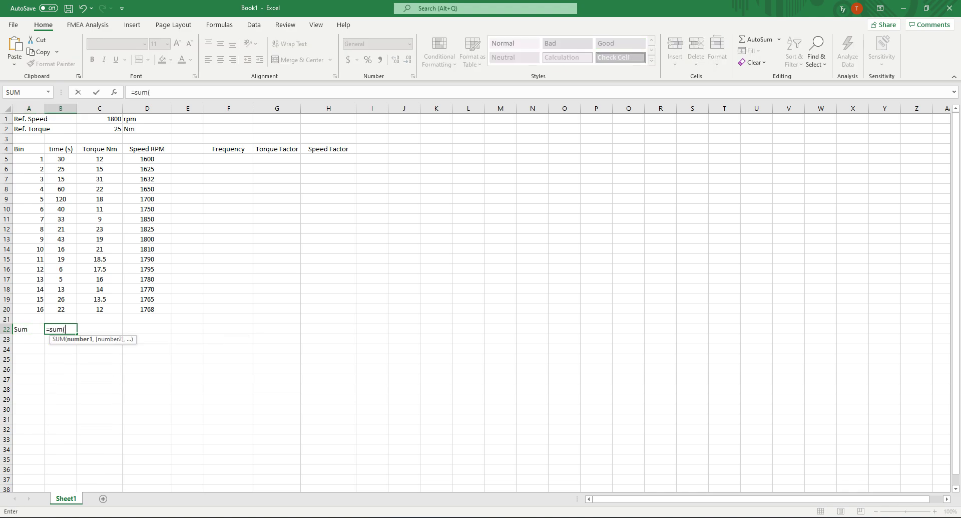
drag(61, 159, 61, 309)
key(Return)
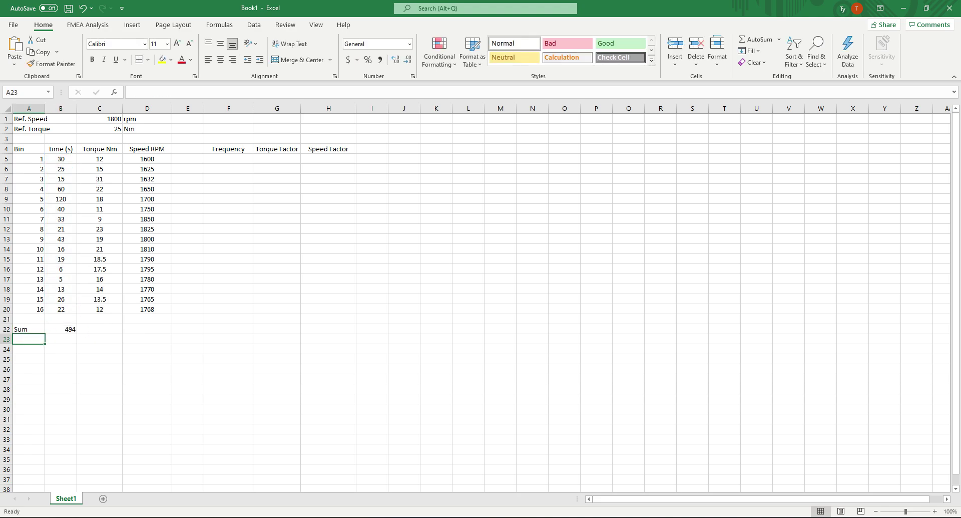
Step: Calculate the first bin's frequency in F5 with the formula =B5/$B$22
click(228, 159)
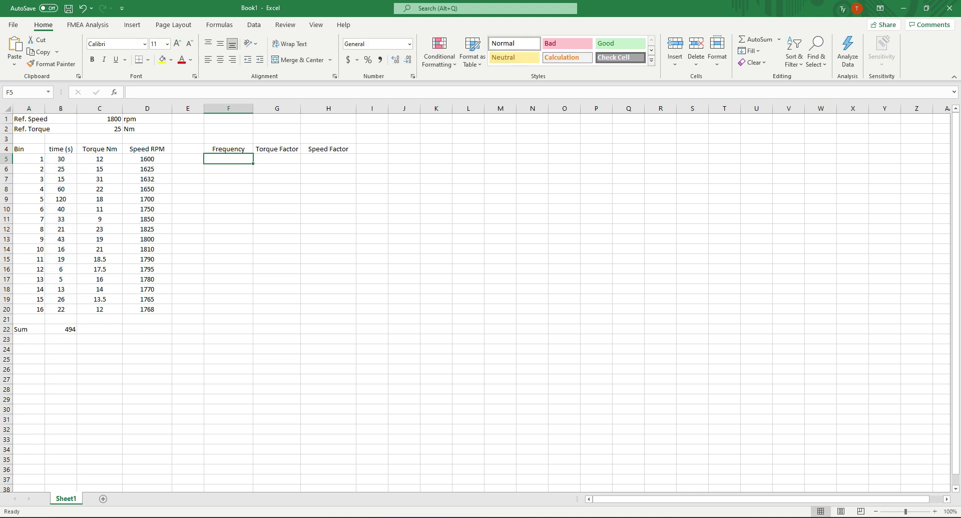
text(=)
click(60, 159)
text(/)
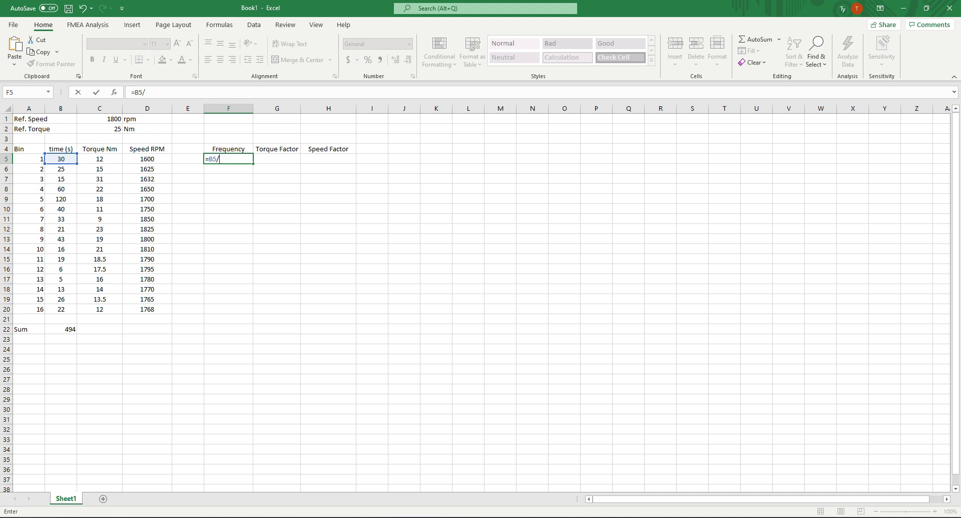
click(61, 329)
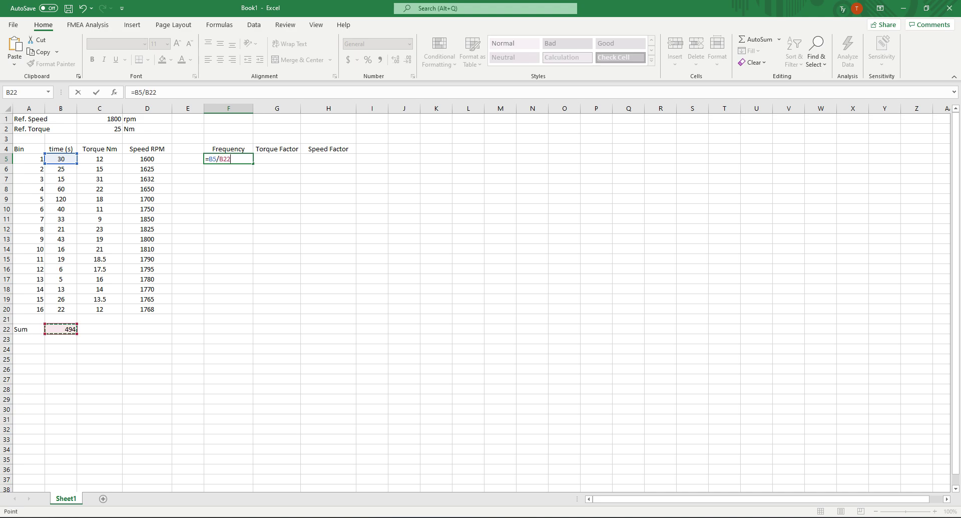
click(141, 92)
text($B)
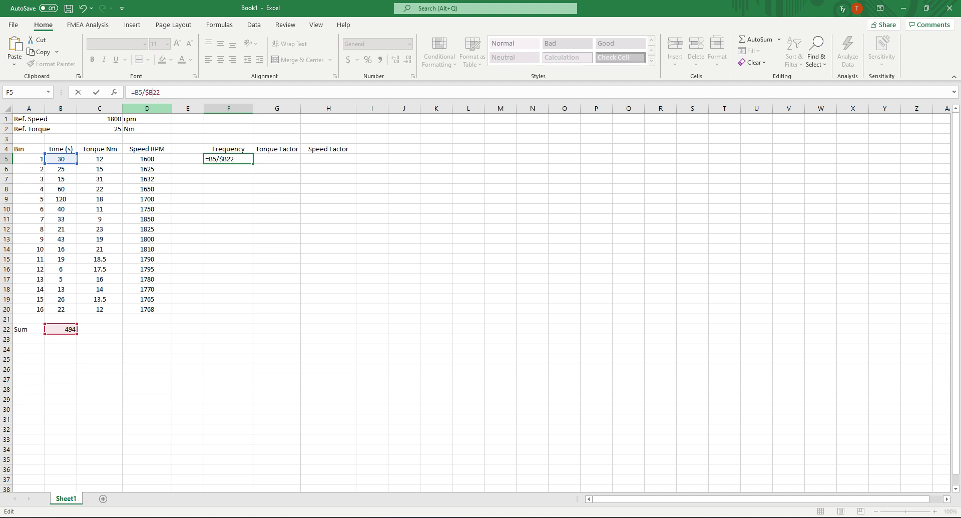
text($)
key(Return)
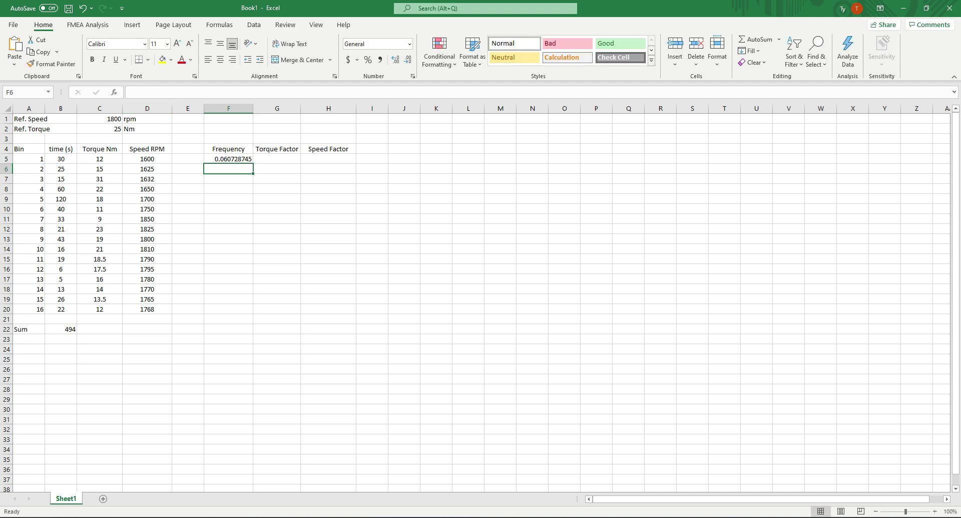
Step: Fill the frequency formula from F5 down to F20 for all 16 bins
click(228, 159)
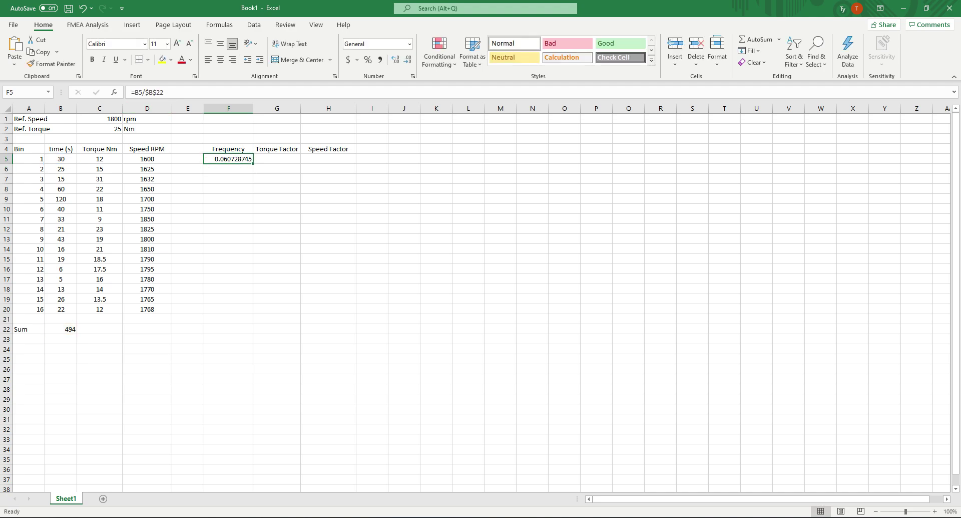
drag(253, 163, 253, 312)
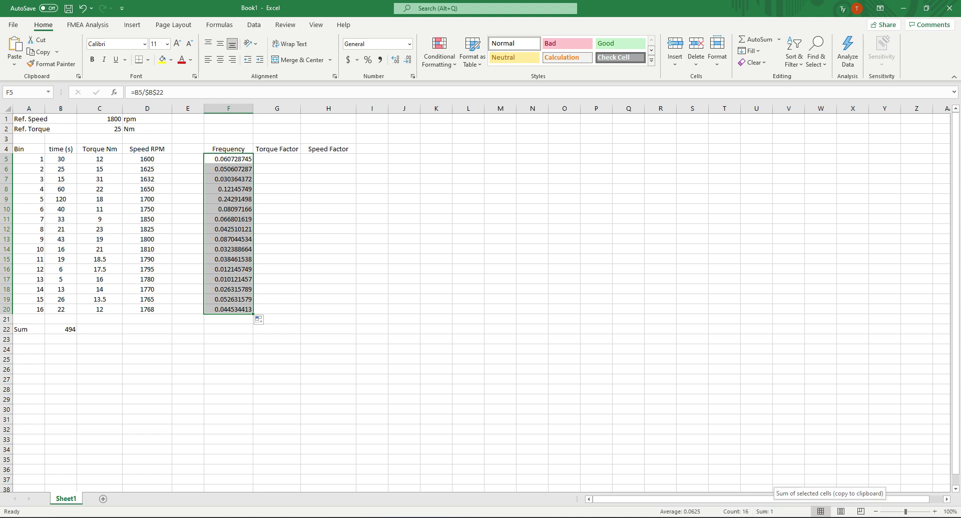
click(328, 259)
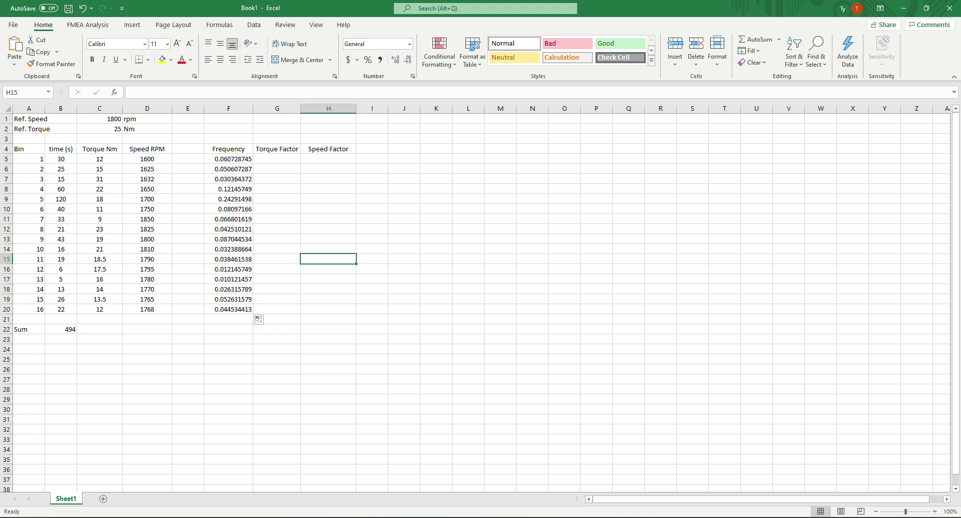
Step: Calculate the first bin's torque factor in G5 with the formula =C5/$C$2
click(277, 159)
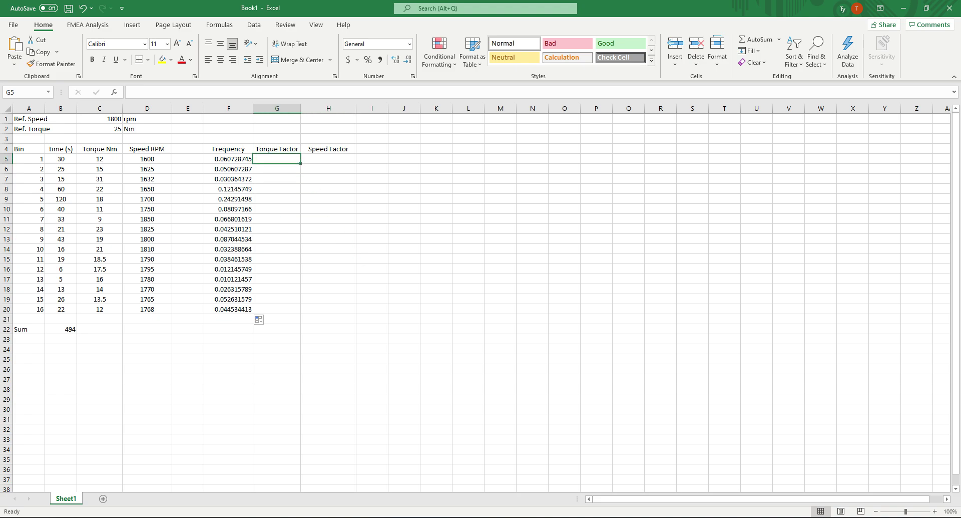
text(=)
click(99, 159)
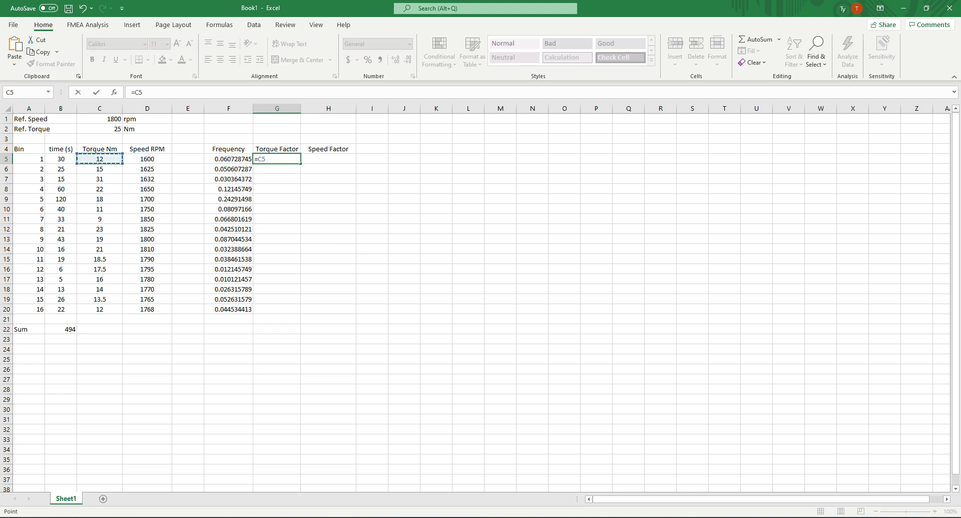
text(/)
click(99, 129)
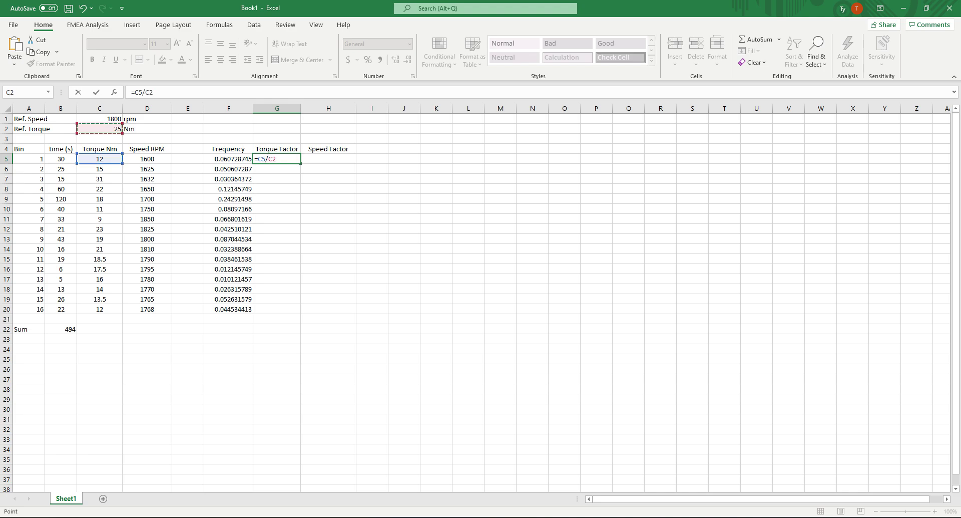
click(141, 92)
text($C$)
key(Return)
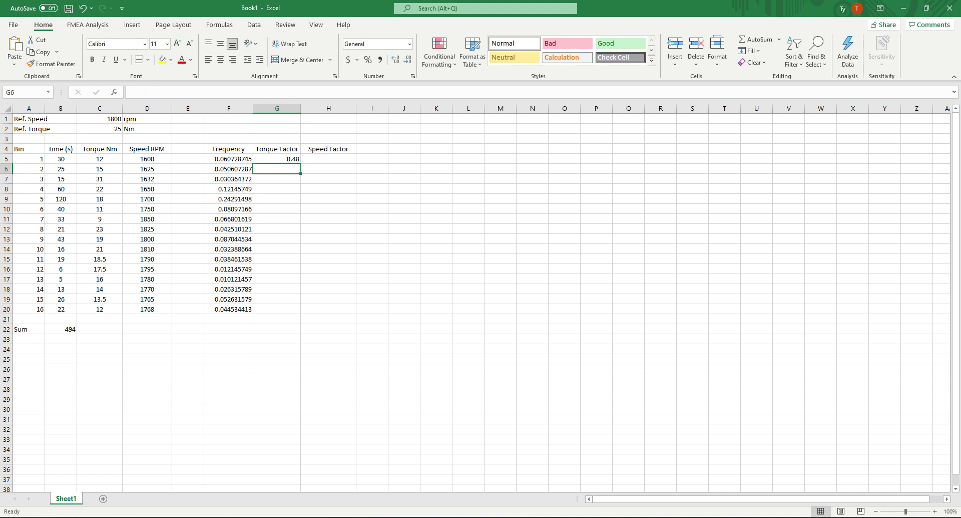
Step: Fill the torque factor formula from G5 down to G20
key(Up)
drag(300, 163, 300, 314)
click(328, 319)
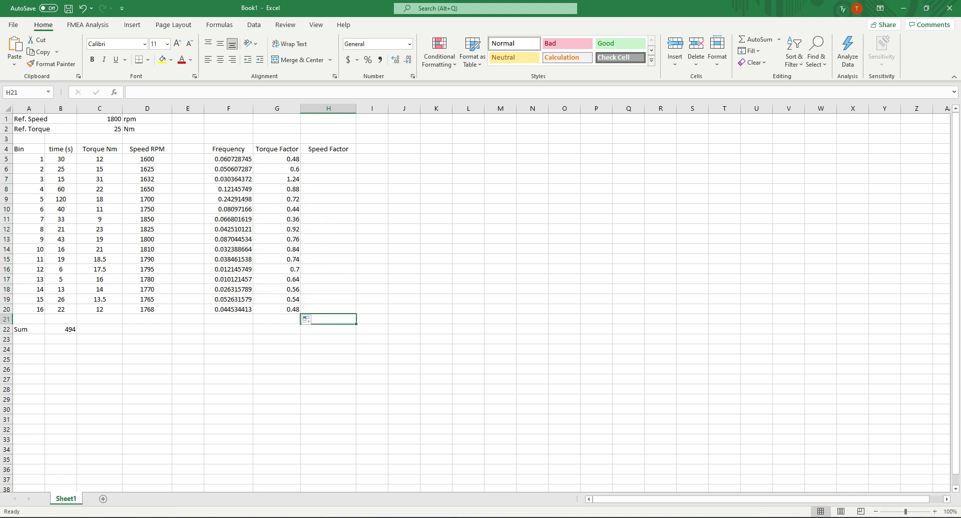
Step: Calculate the first bin's speed factor in H5 with the formula =D5/$C$1
click(328, 158)
text(=)
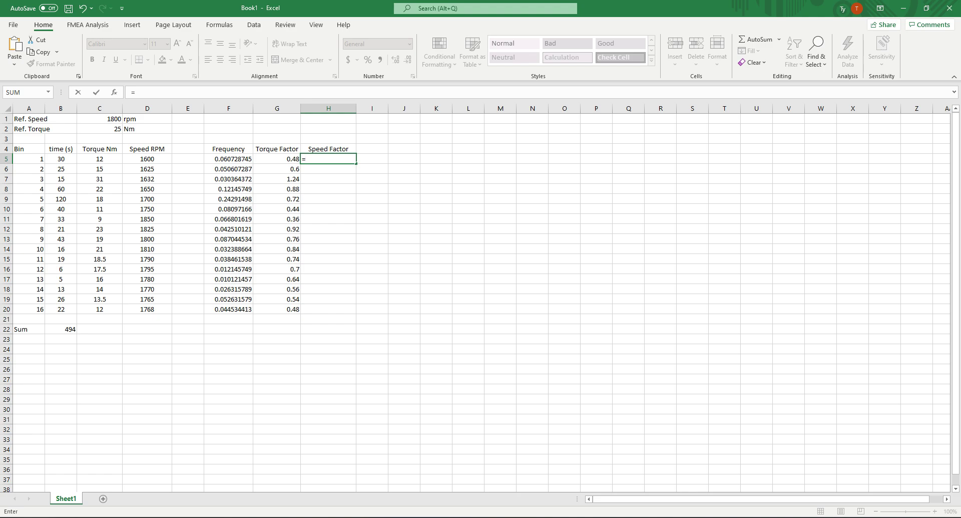
click(147, 159)
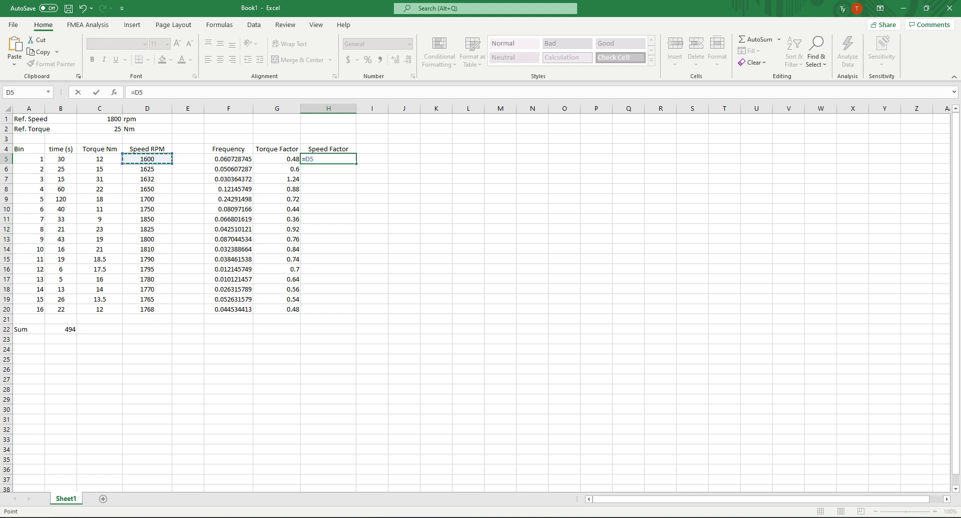
text(/)
click(99, 119)
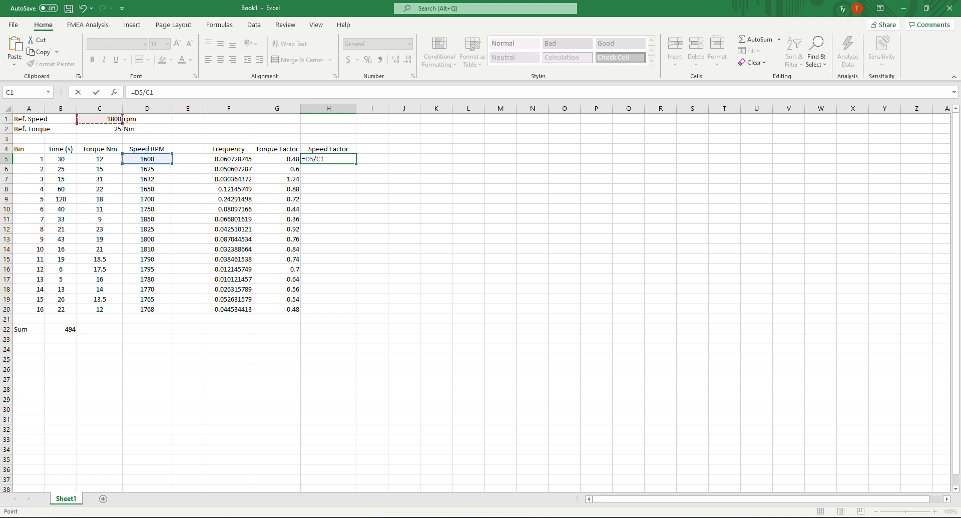
click(317, 158)
click(138, 92)
text($C$)
key(Return)
Step: Fill the speed factor formula from H5 down to H20
click(327, 159)
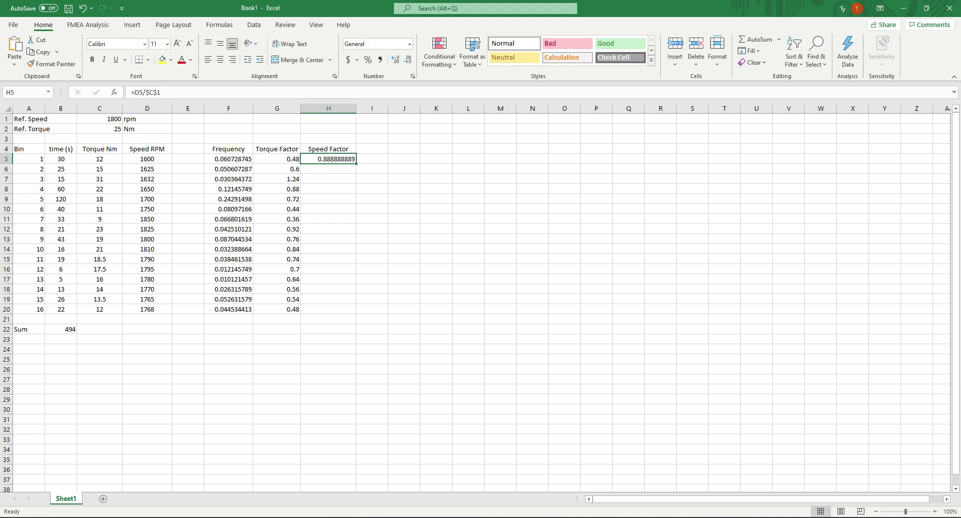
drag(356, 163, 356, 312)
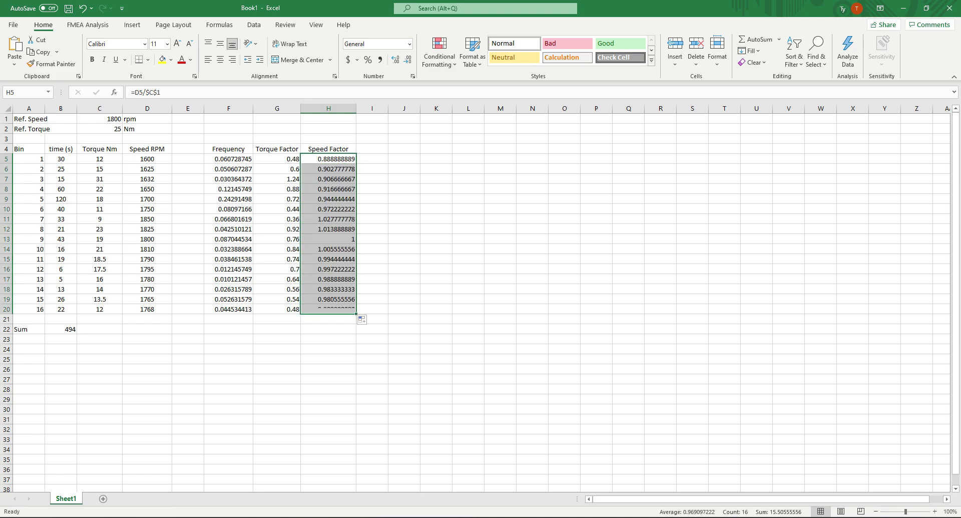
click(328, 209)
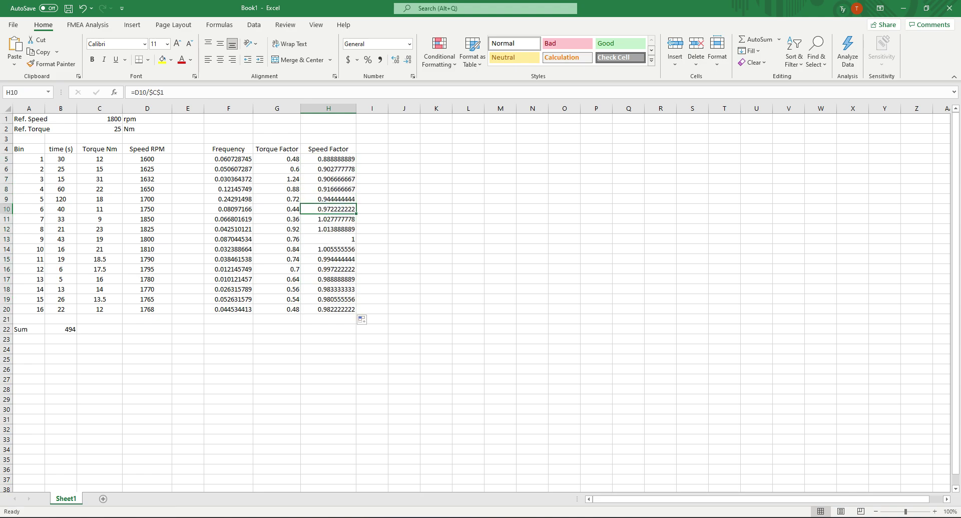
Step: Open Notepad, start a blank document and close the Muncie Hob Table tabs in that window
click(436, 299)
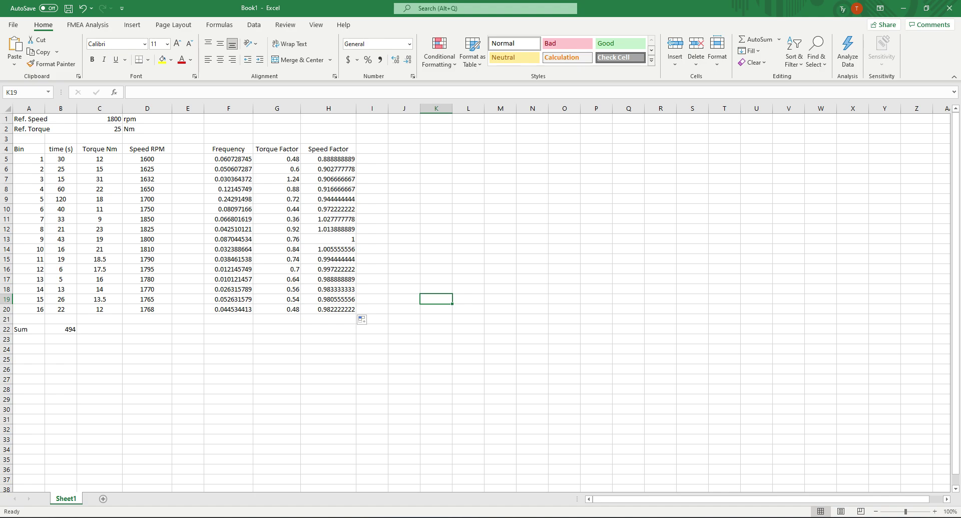
key(super+s)
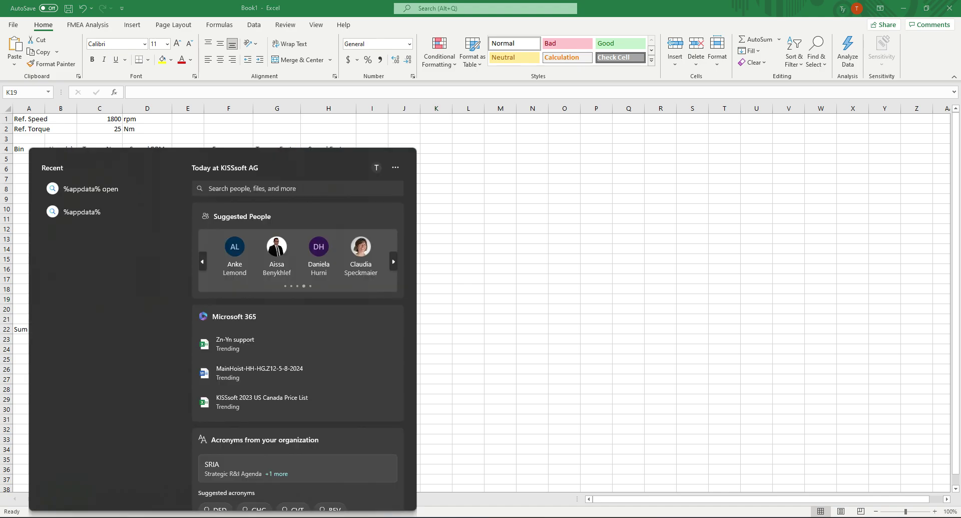
text(note)
key(Return)
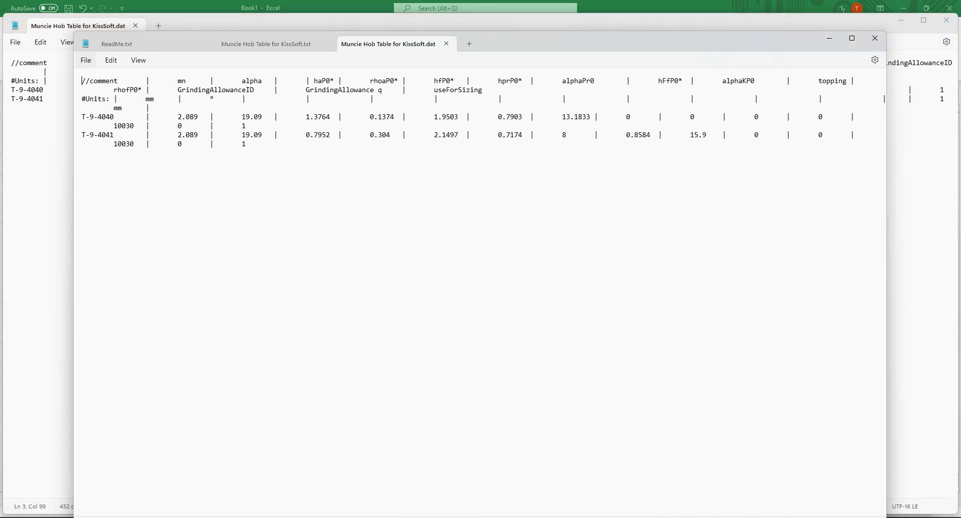
click(85, 60)
key(Return)
click(446, 43)
click(326, 44)
drag(385, 44, 714, 62)
Step: Close the other Notepad window holding the Muncie hob table and return to the Excel workbook
key(alt+Tab)
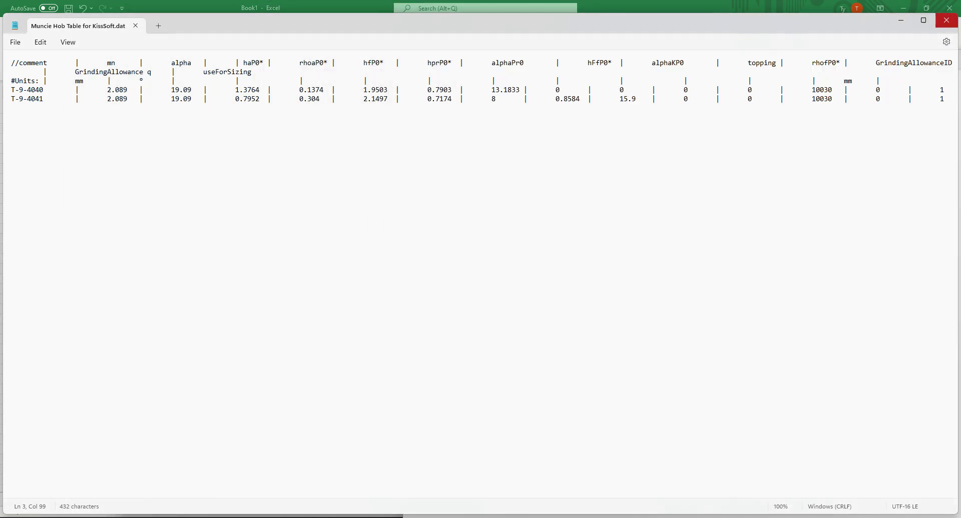
click(946, 20)
click(926, 8)
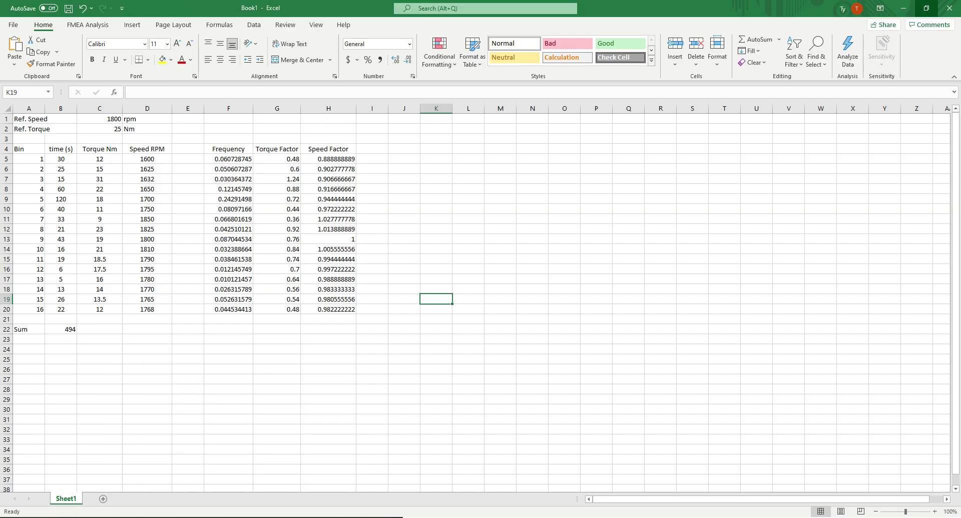
click(763, 84)
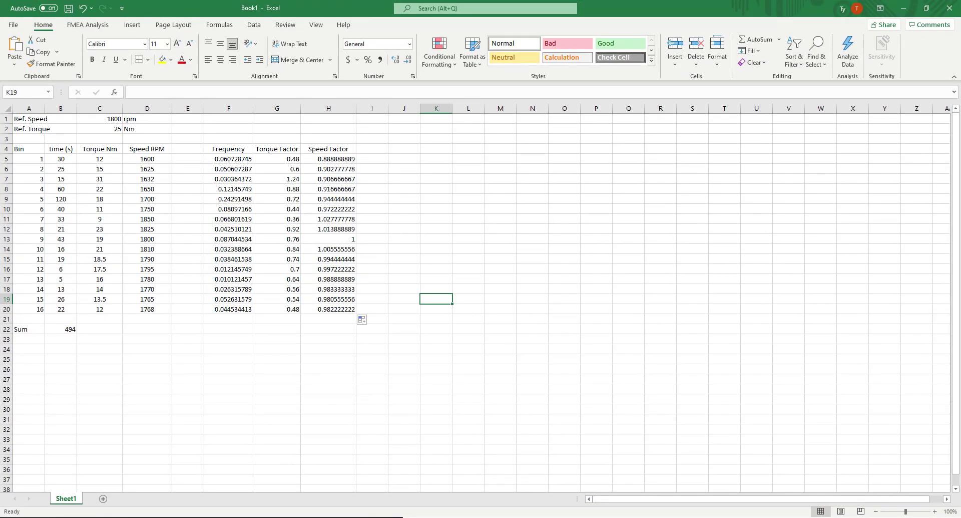
Step: Copy the frequency, torque factor and speed factor values in F5:H20 and paste them into the blank Notepad document
drag(229, 159, 331, 309)
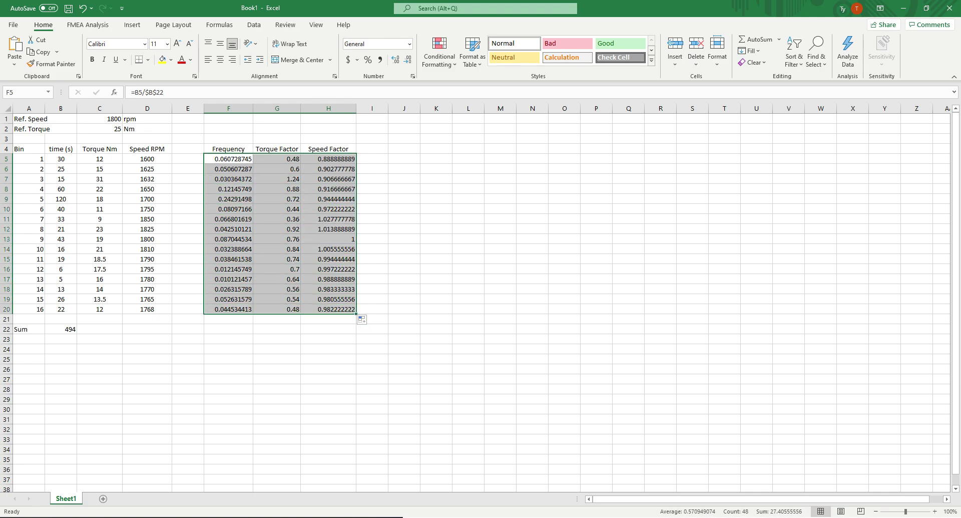
right_click(278, 197)
click(300, 222)
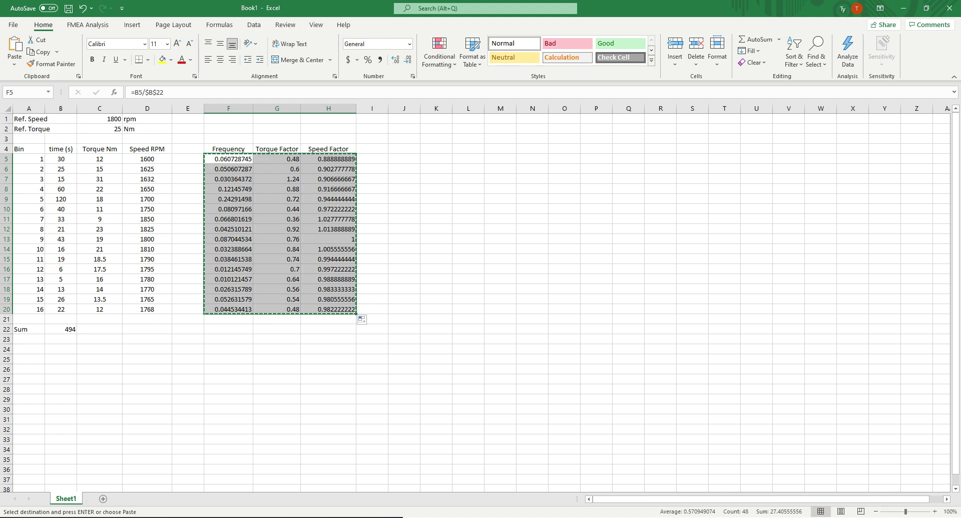
key(alt+Tab)
drag(731, 62, 383, 16)
right_click(74, 55)
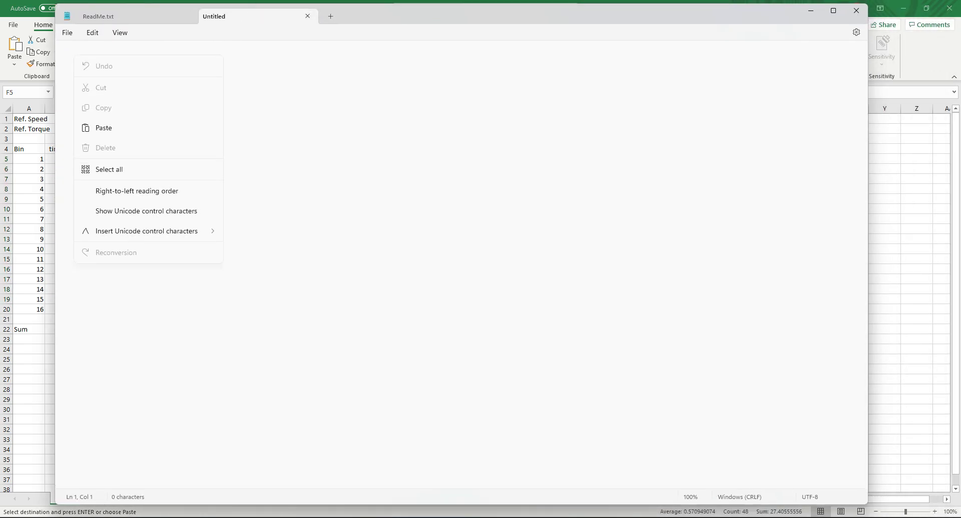
click(97, 127)
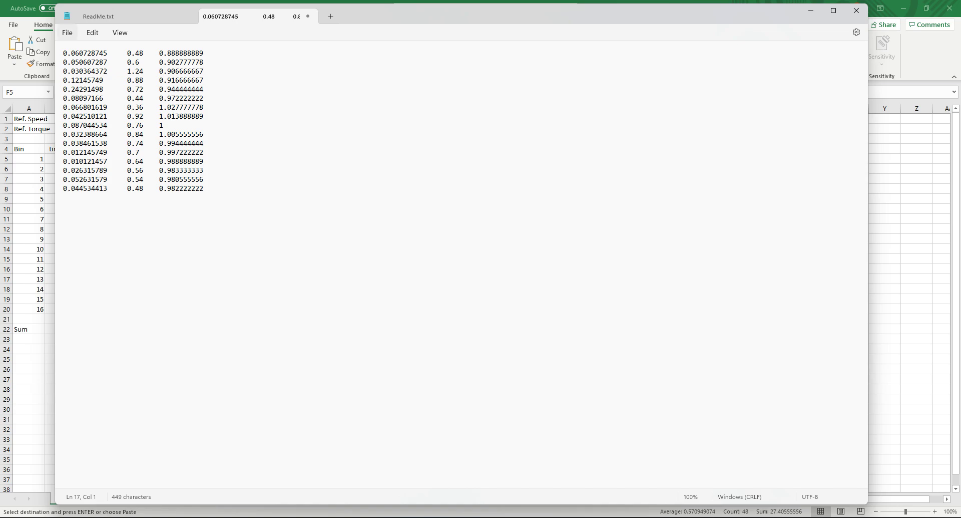
Step: Start saving the document under a new name, Sample Load Spectrum Tyka.dat, with the file type All files
click(67, 33)
click(90, 116)
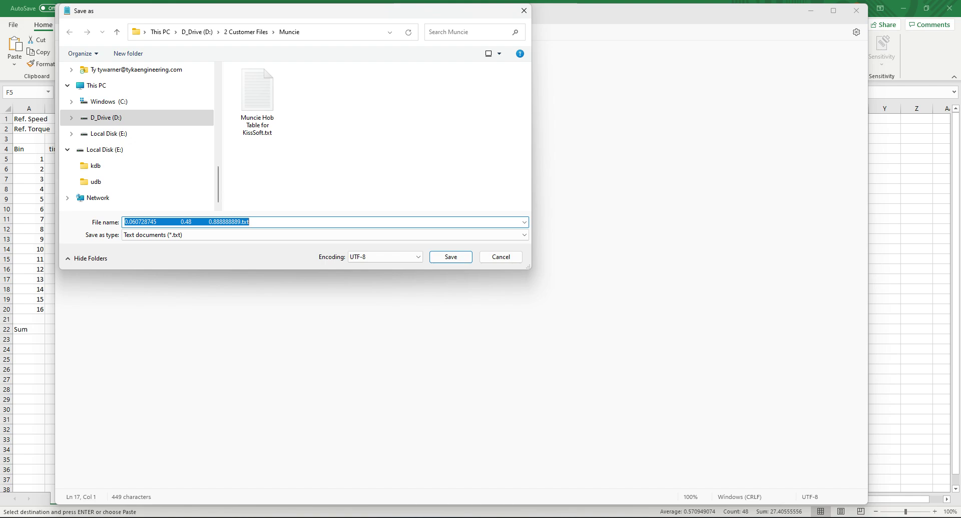
text(Sampl)
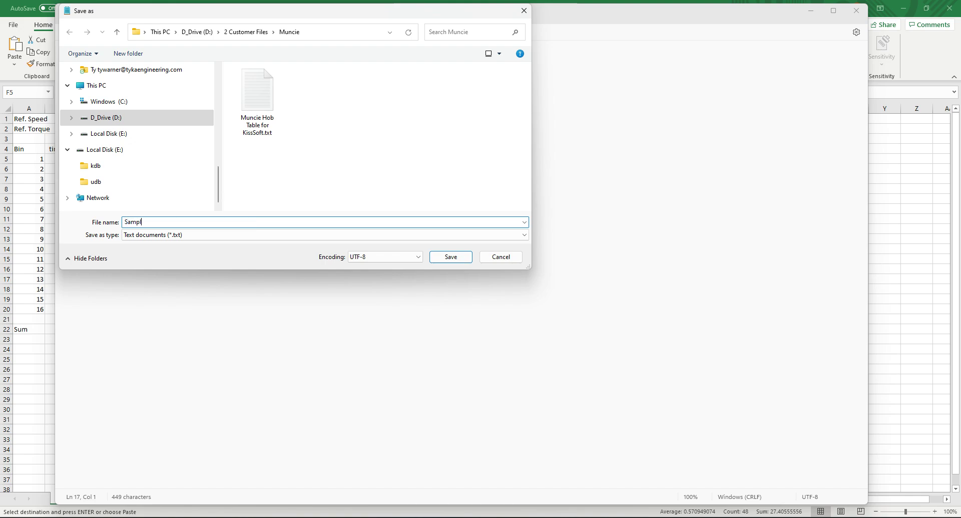
text(e Load Spectrum Tyka)
key(Tab)
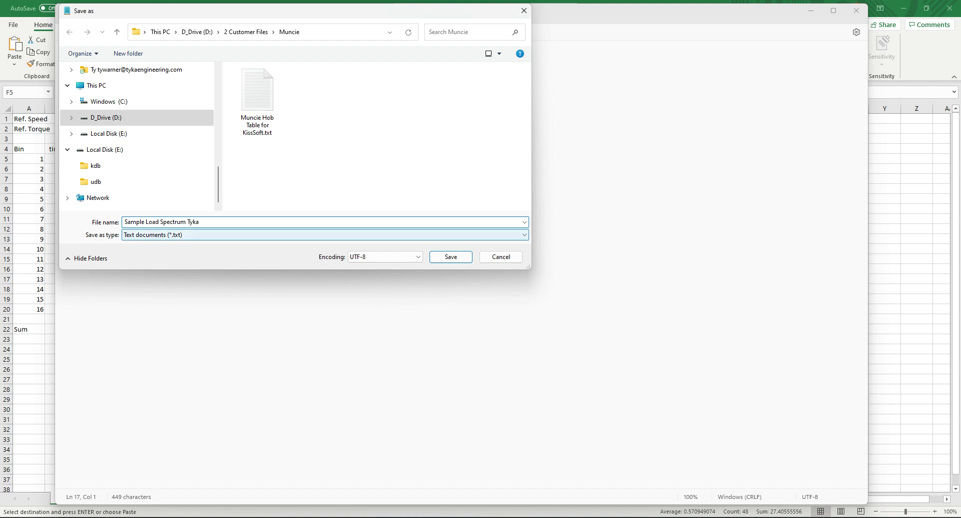
key(alt+Down)
key(Down)
key(Return)
key(shift+Tab)
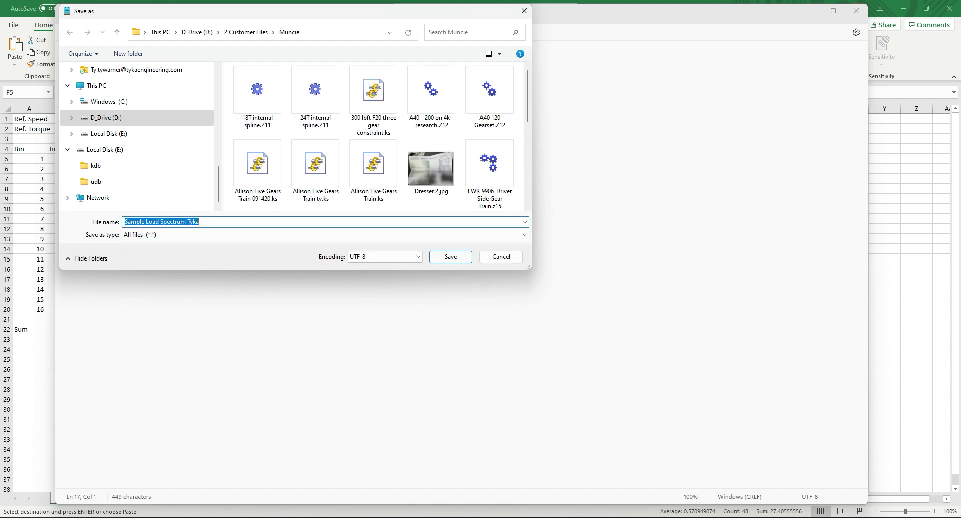
click(200, 222)
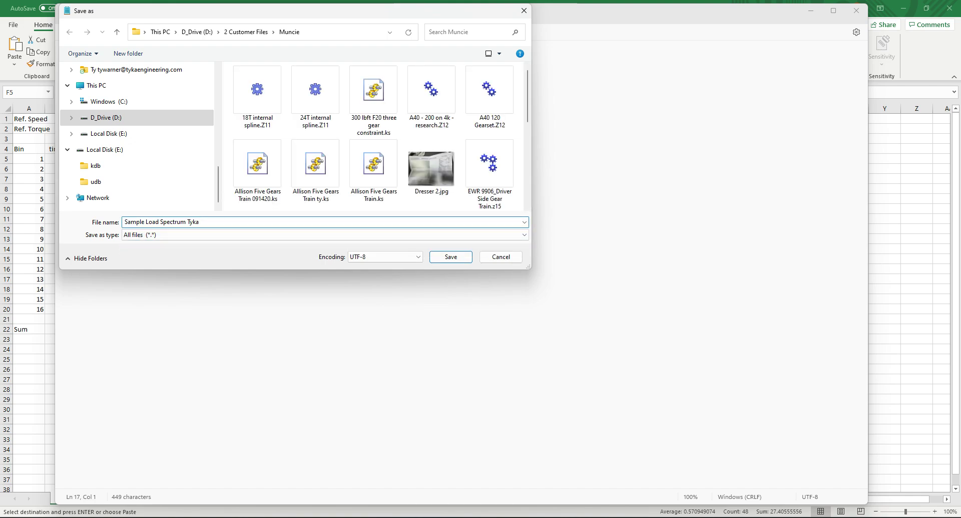
text(.dat)
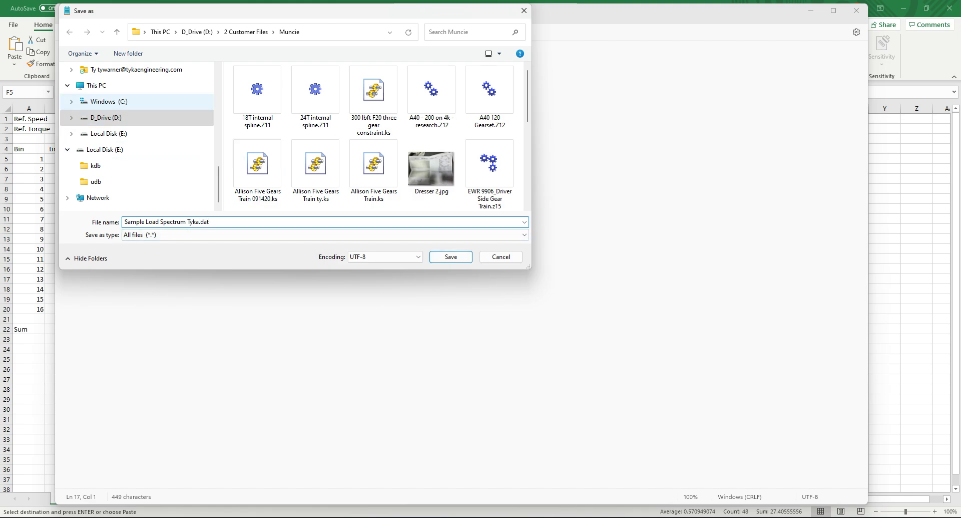
Step: Choose the KISSsoft folder inside Documents as the location and save the load spectrum file there
click(109, 101)
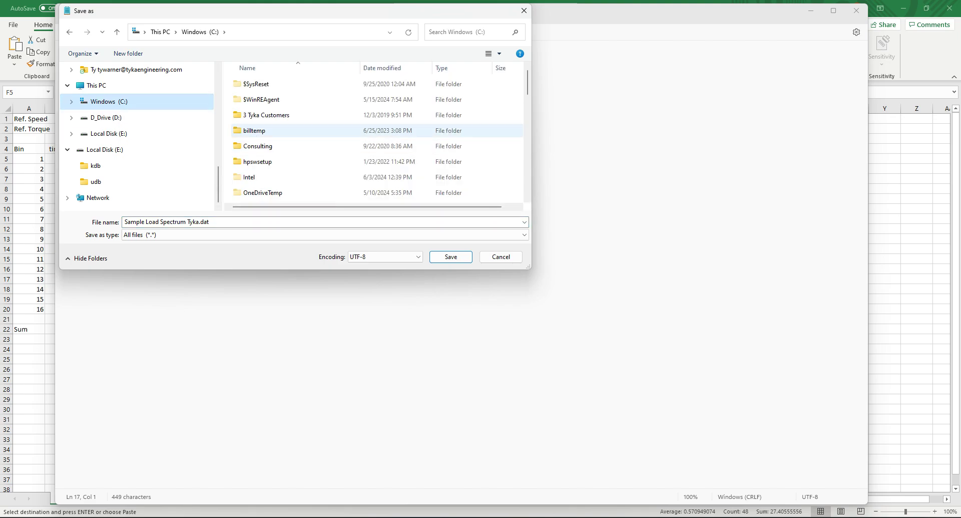
scroll(137, 135, up, 3)
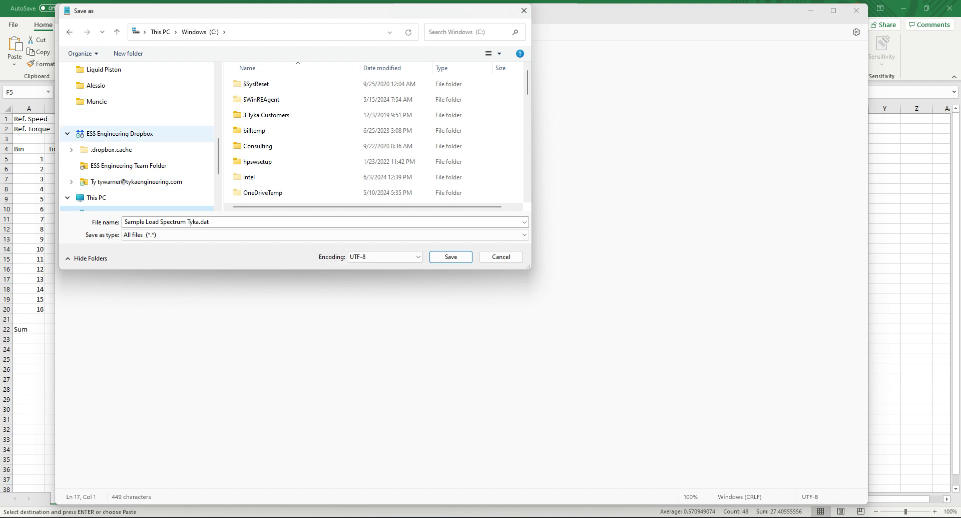
scroll(137, 133, down, 1)
scroll(136, 133, up, 3)
scroll(125, 181, up, 4)
click(101, 133)
scroll(271, 160, down, 8)
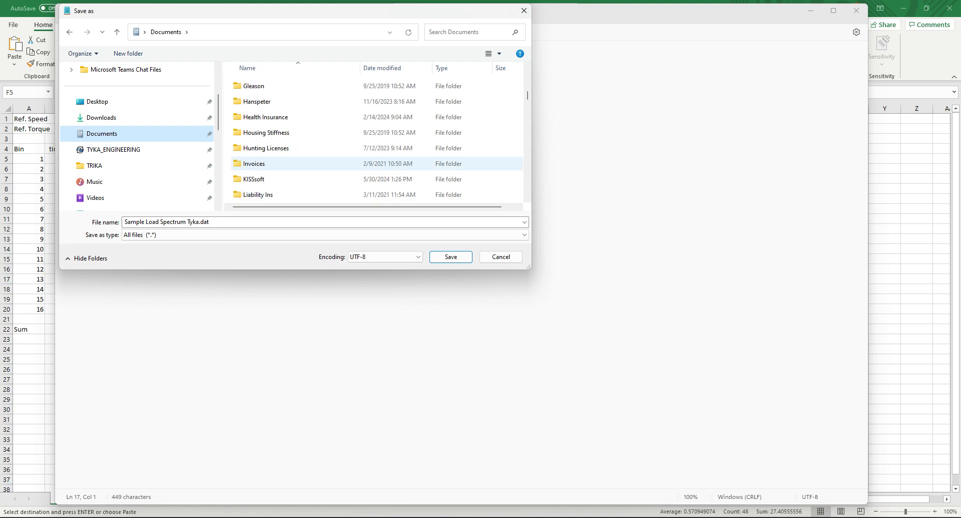
double_click(254, 132)
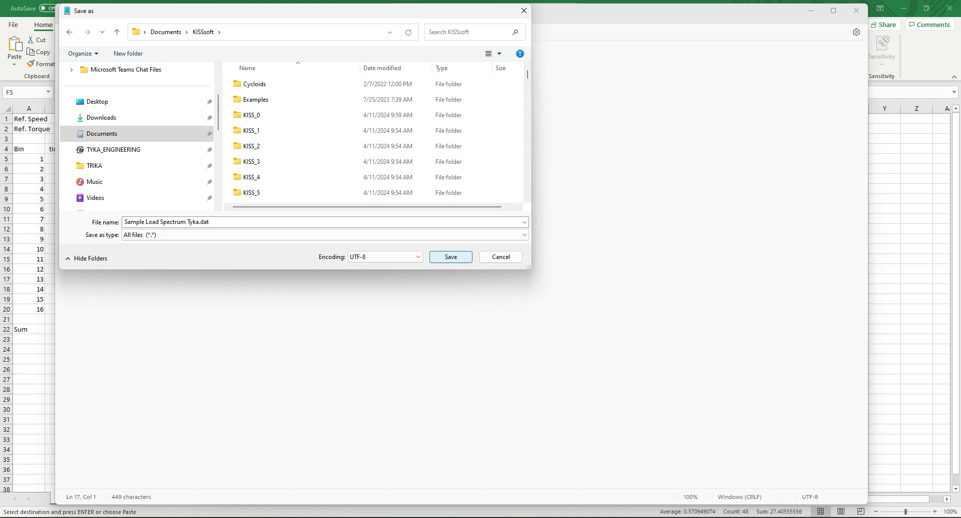
click(451, 256)
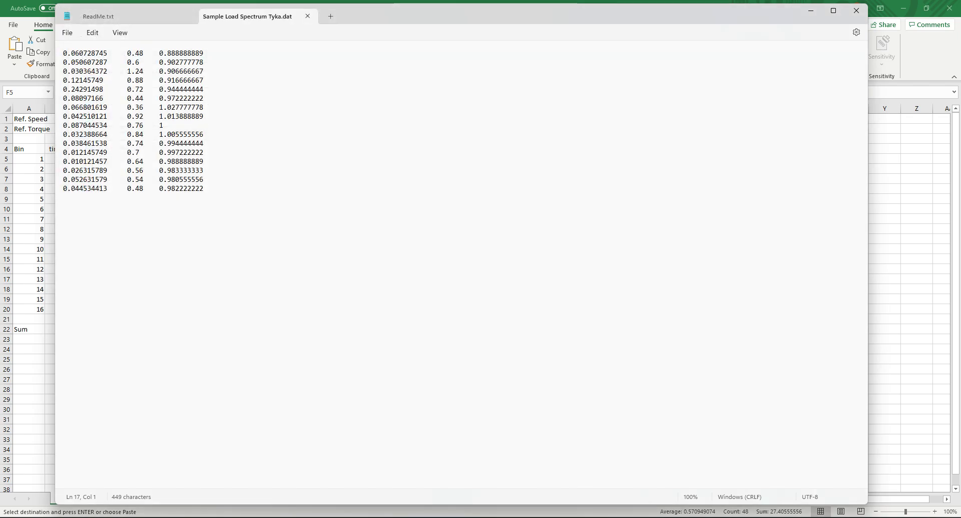
Step: Close Notepad, switch to KISSsoft and set the load spectrum source to Own Input
click(856, 10)
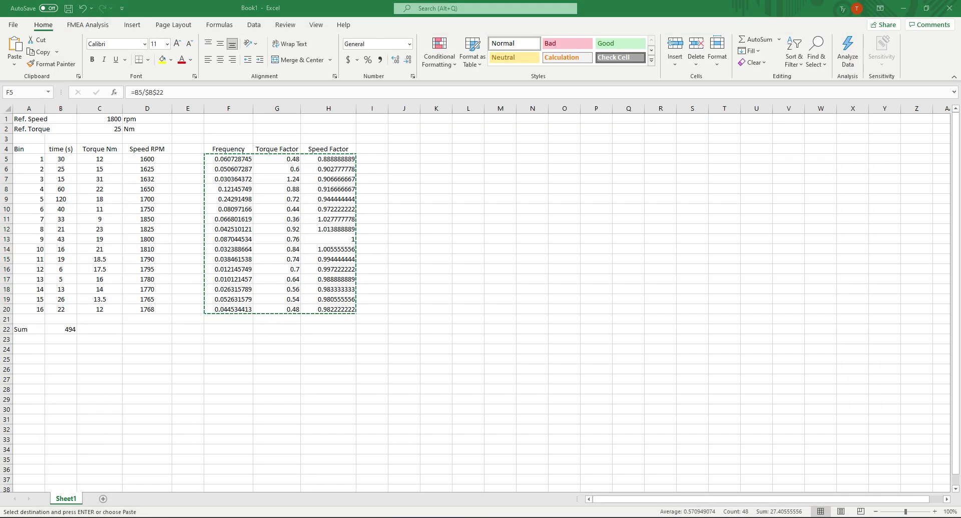
key(alt+Tab)
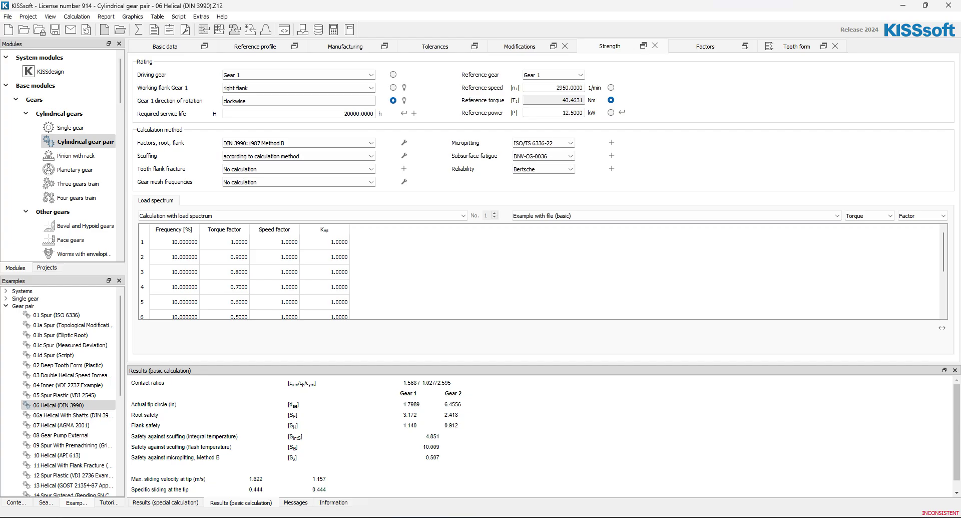
key(Tab)
key(Tab)
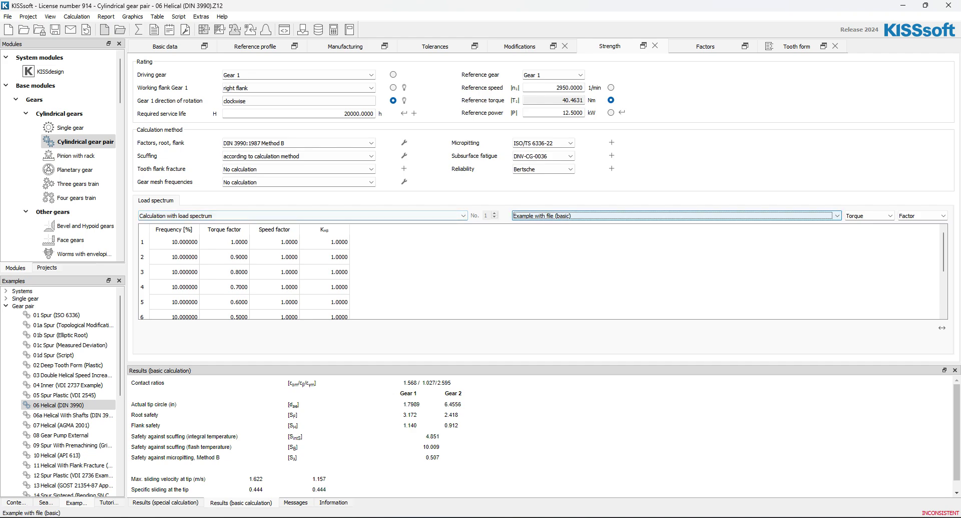
click(672, 215)
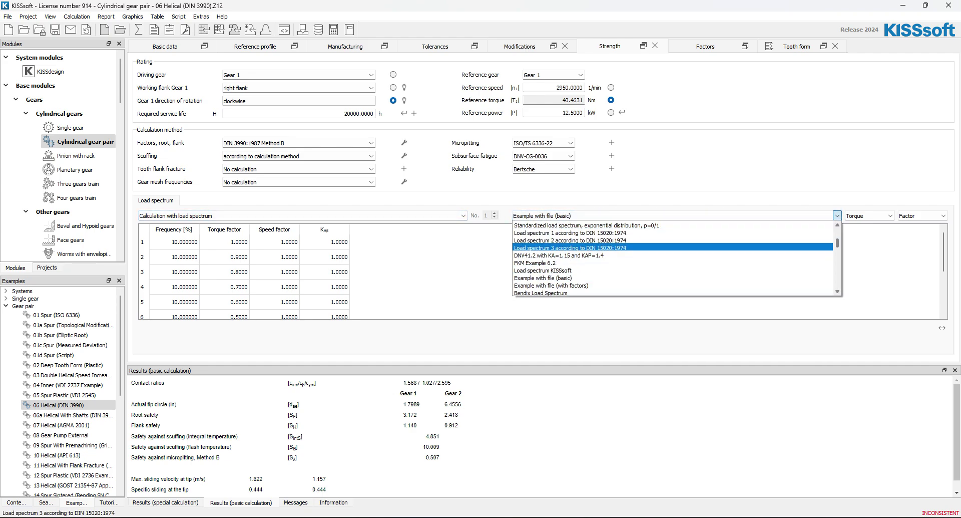
drag(837, 243, 837, 233)
key(Up)
key(Up)
key(Up)
key(Return)
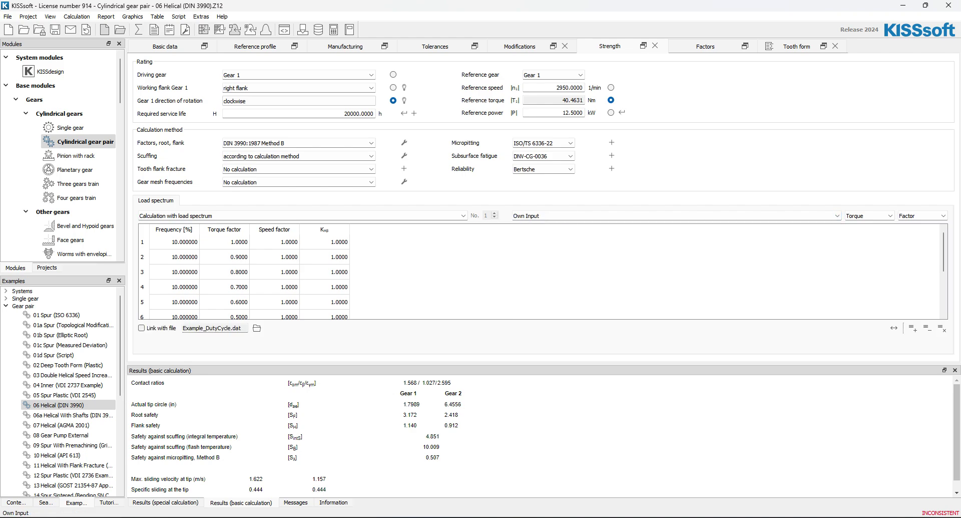
Step: Enable linking the load spectrum with a file
key(Tab)
key(Tab)
key(shift+Tab)
key(Tab)
key(shift+Tab)
key(Tab)
key(shift+Tab)
key(space)
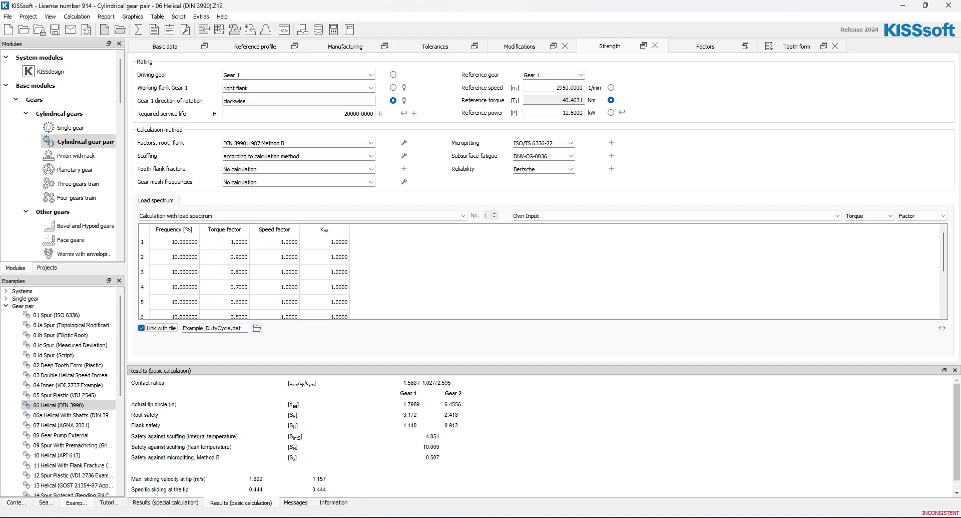
Step: Read in the load spectrum from Sample Load Spectrum Tyka.dat in the Documents KISSsoft folder
click(257, 327)
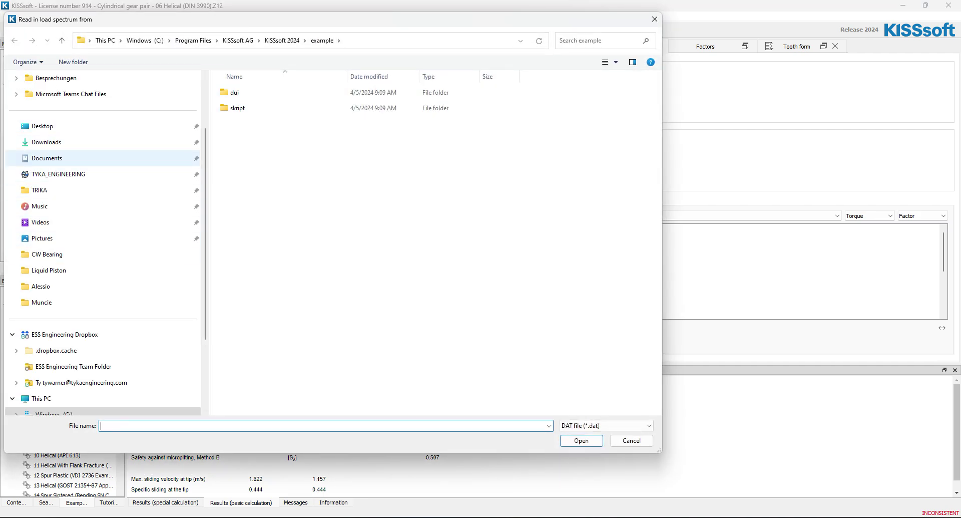
click(46, 158)
scroll(301, 236, down, 3)
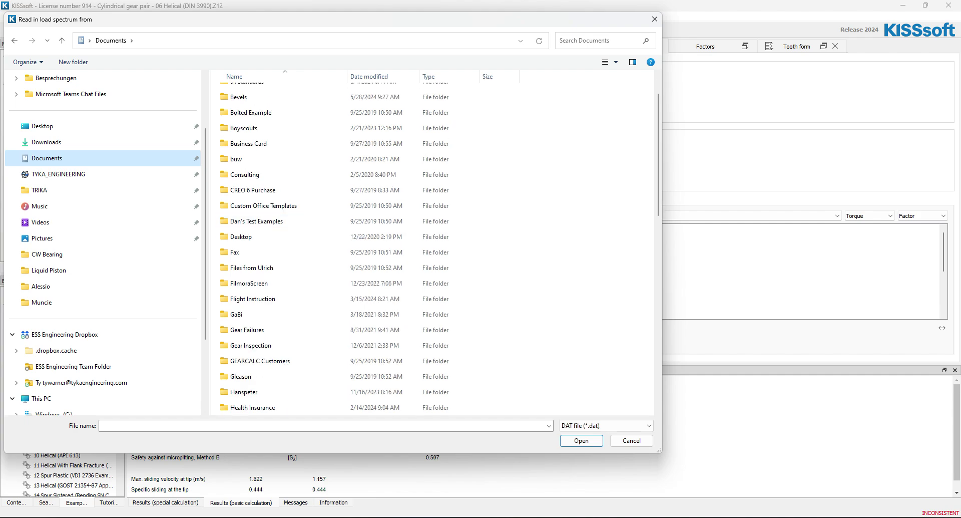
scroll(260, 236, down, 1)
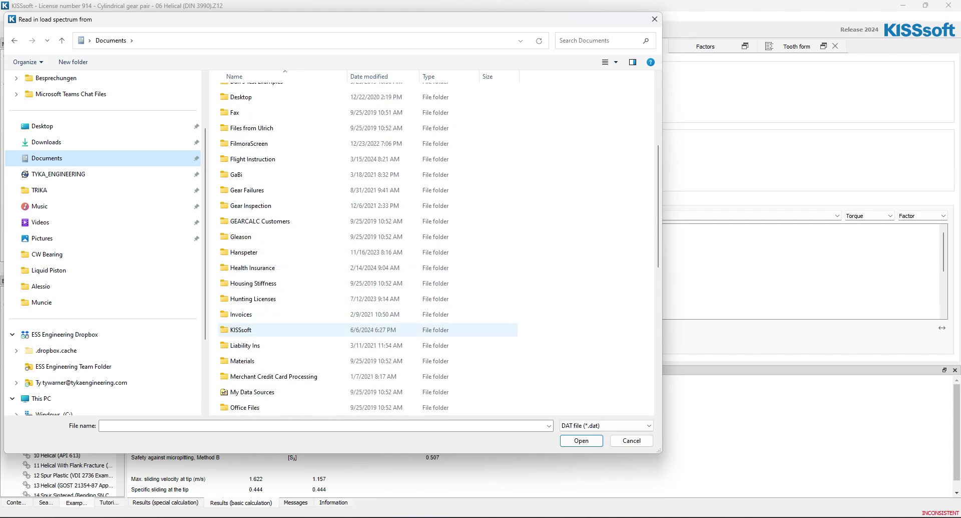
double_click(241, 327)
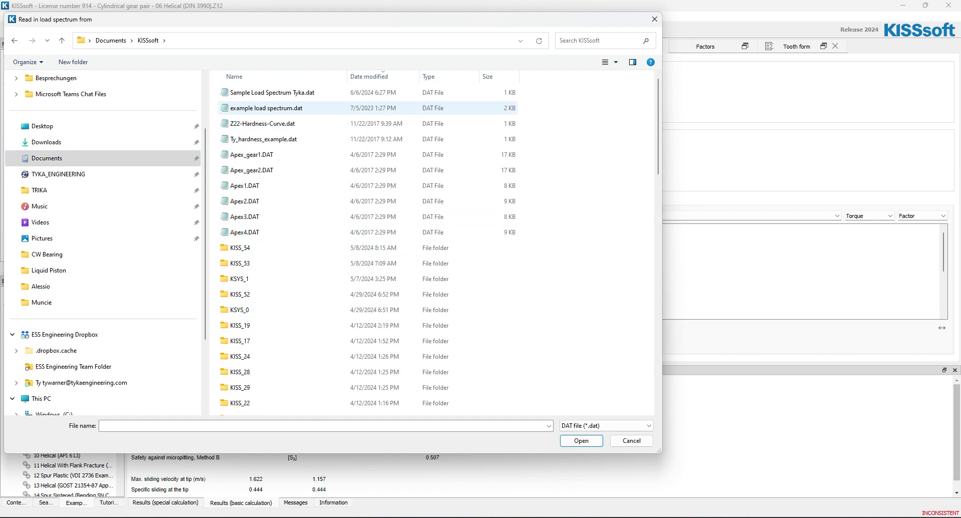
click(272, 92)
key(Return)
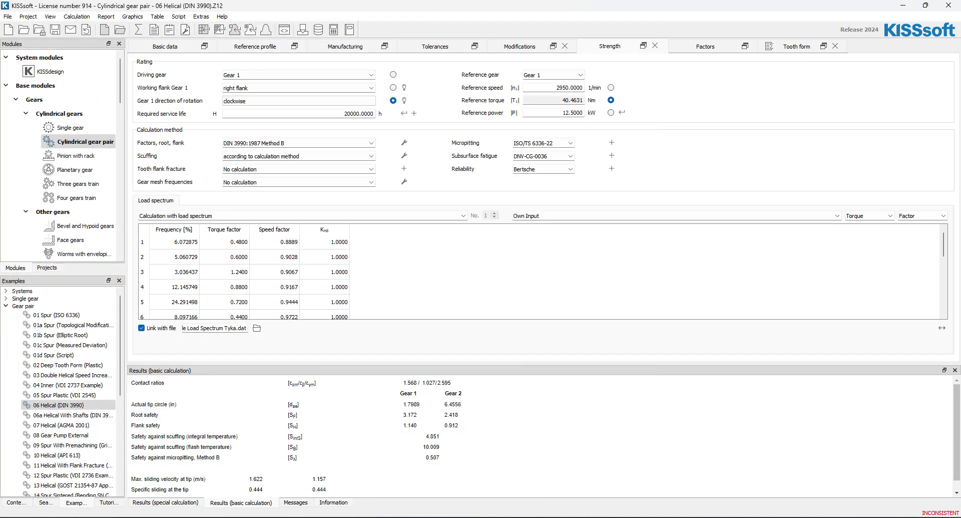
Step: Shrink the results area and examine all bins of the imported load spectrum table
drag(544, 365, 543, 450)
scroll(245, 273, down, 4)
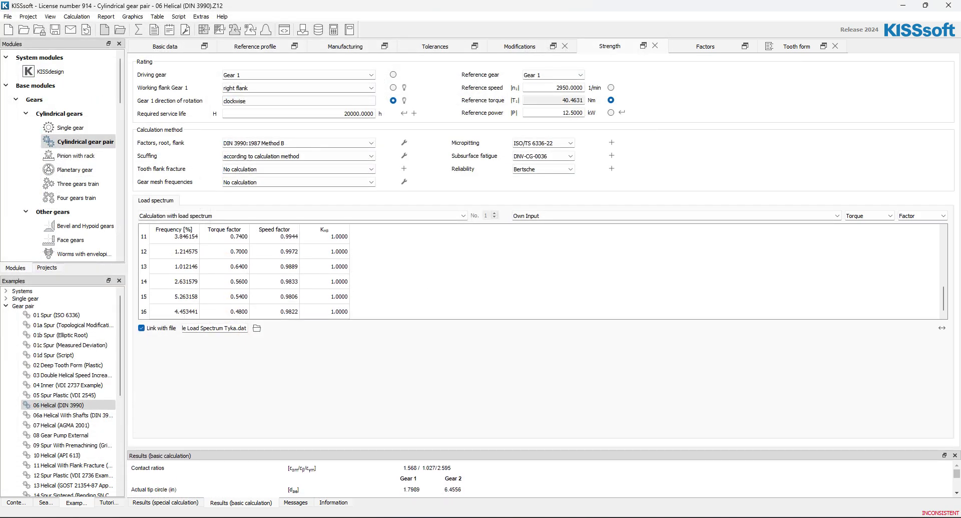
scroll(245, 273, up, 4)
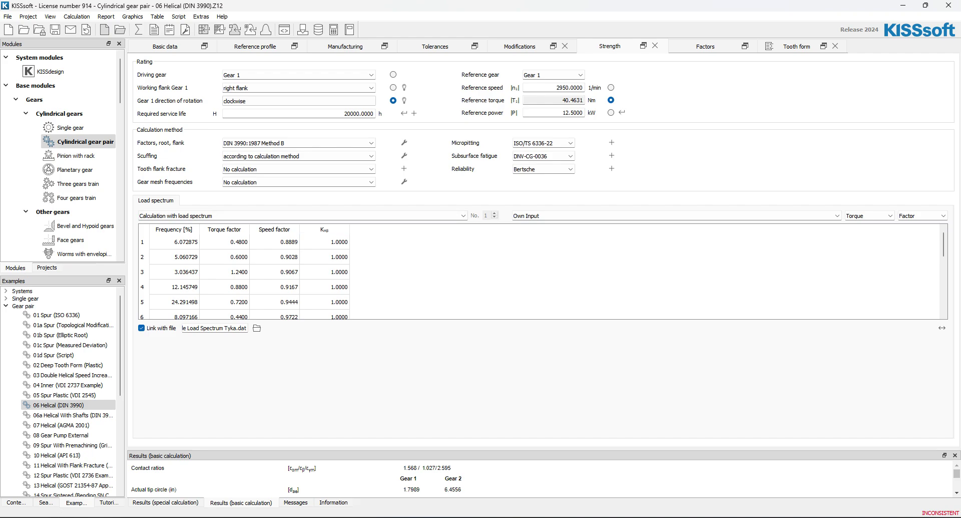
Step: Set the reference speed to 1800 1/min, make reference power the calculated quantity, and set the reference torque to 25 Nm
double_click(569, 88)
text(1800)
key(Return)
click(611, 112)
double_click(571, 100)
text(25)
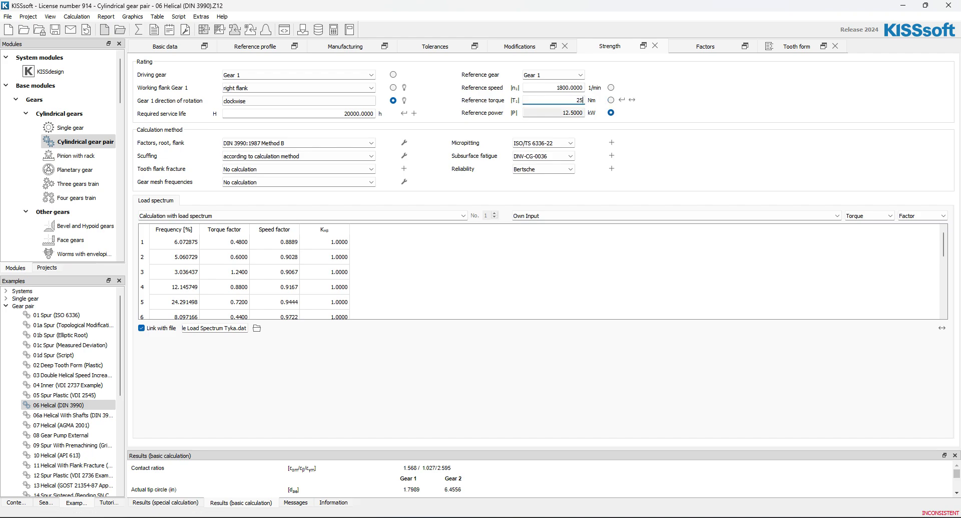
key(Return)
Step: Run the gear pair strength calculation with the load spectrum and generate its report
click(139, 29)
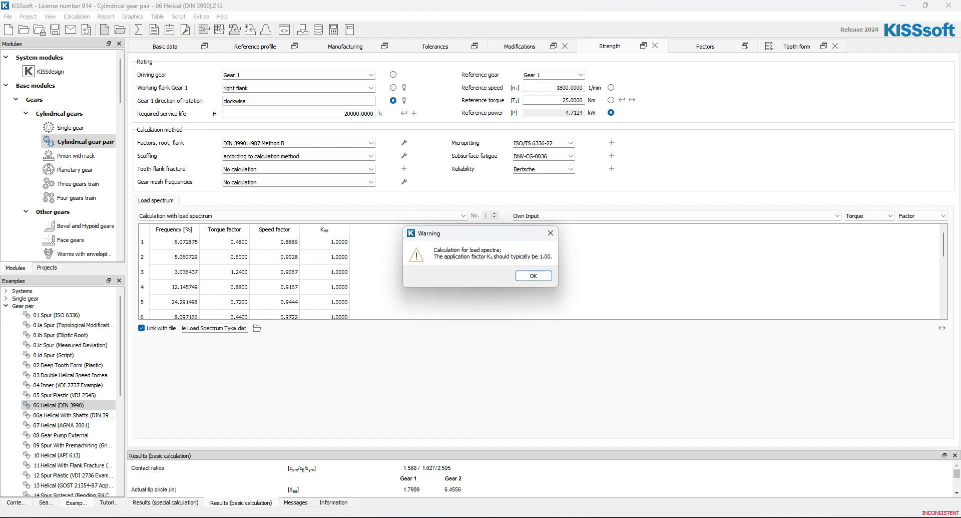
key(Return)
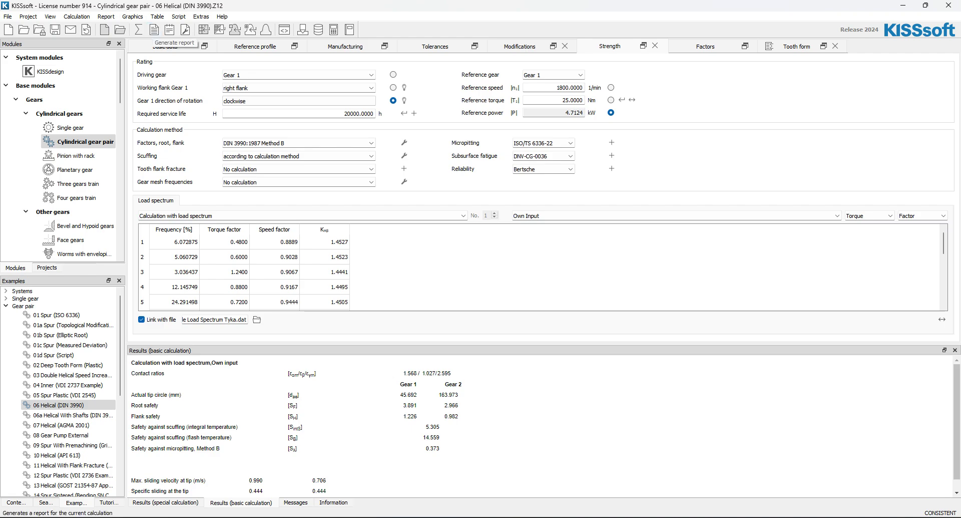
click(154, 29)
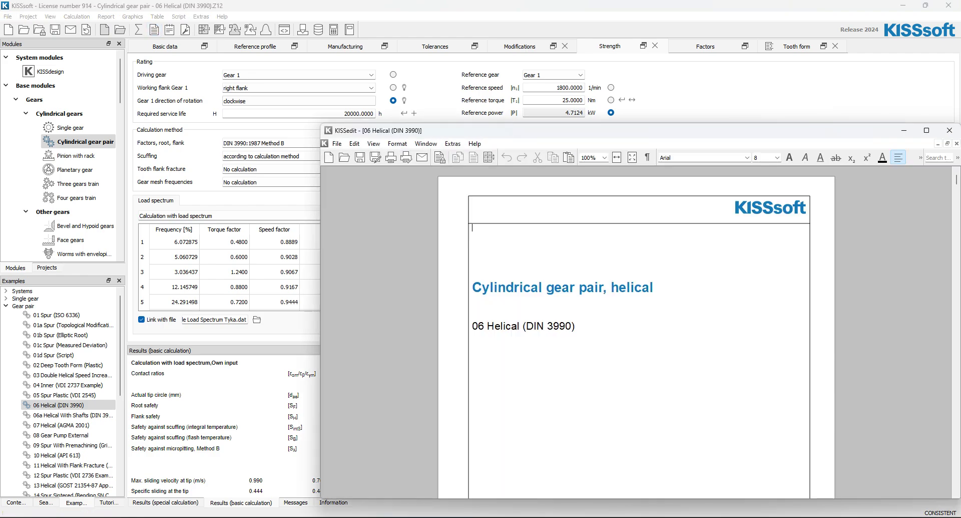
Step: Examine the messages and the load spectrum table in the report, and close the report
drag(633, 131, 421, 7)
scroll(423, 209, down, 7)
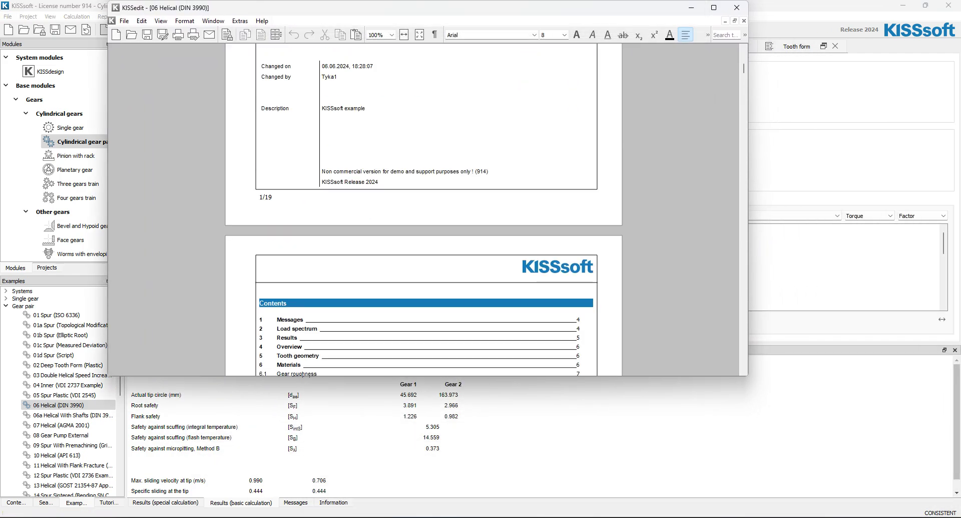
scroll(423, 208, down, 4)
scroll(423, 208, down, 15)
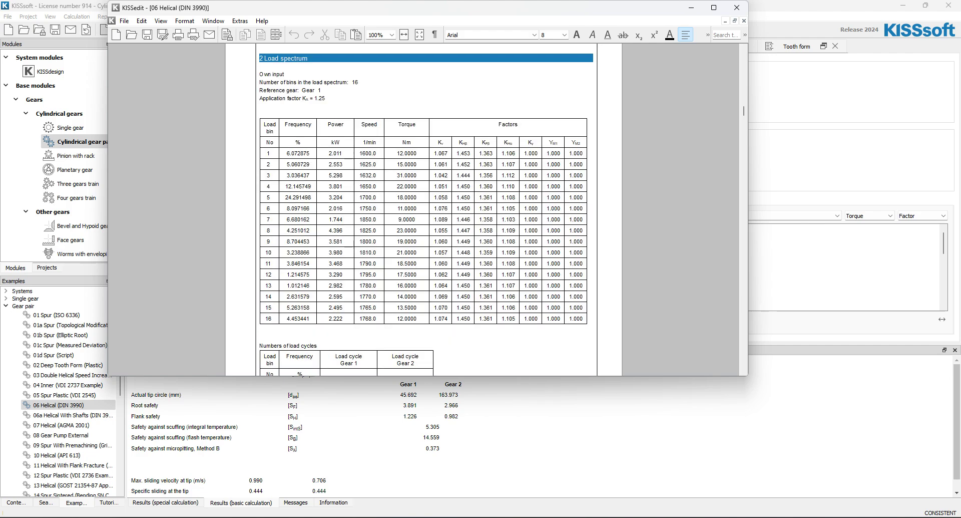
scroll(426, 211, up, 3)
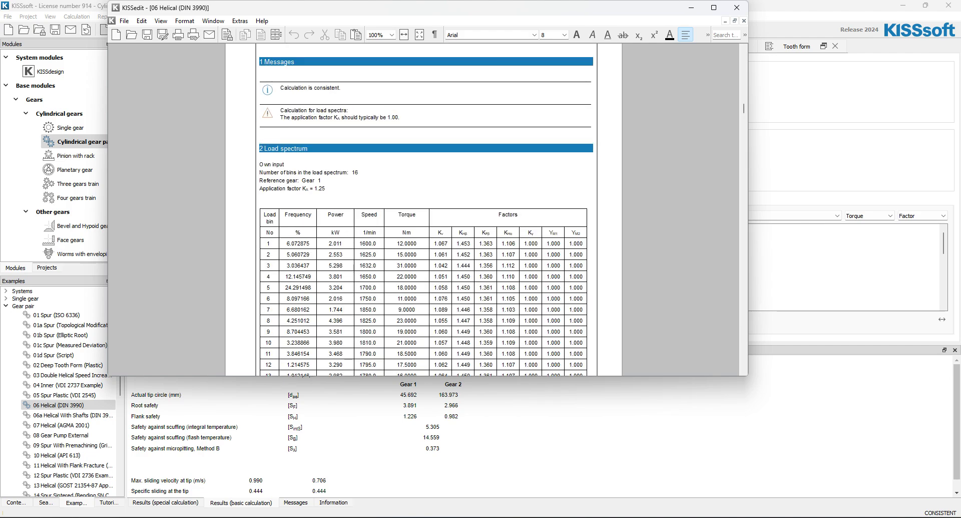
scroll(426, 210, down, 3)
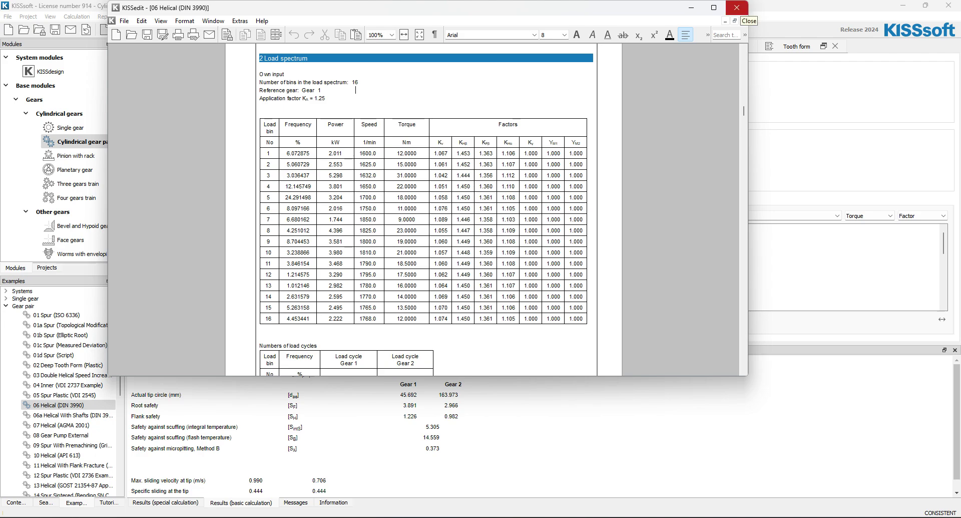
click(736, 7)
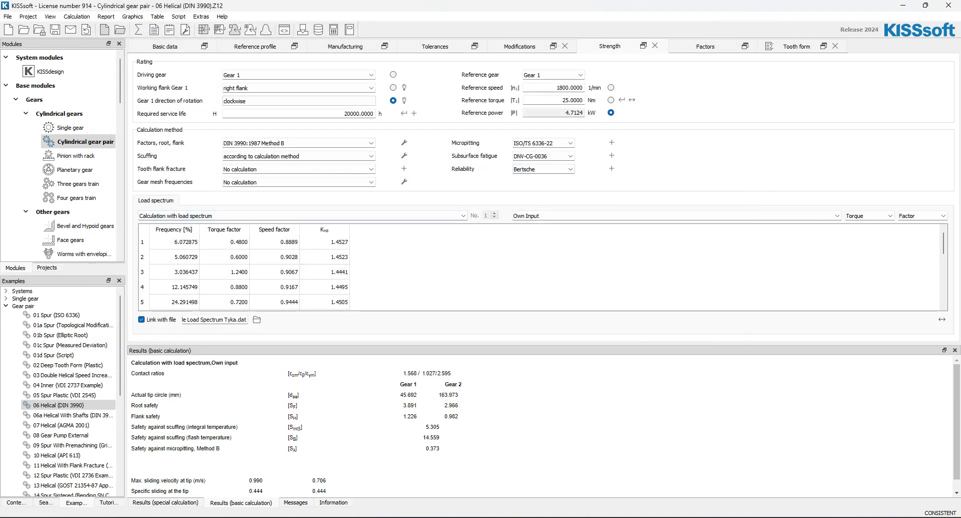
Step: Switch to the Excel workbook and clear the centre alignment of the Frequency, Torque Factor and Speed Factor headers in F4:H4
mouse_move(438, 516)
click(438, 475)
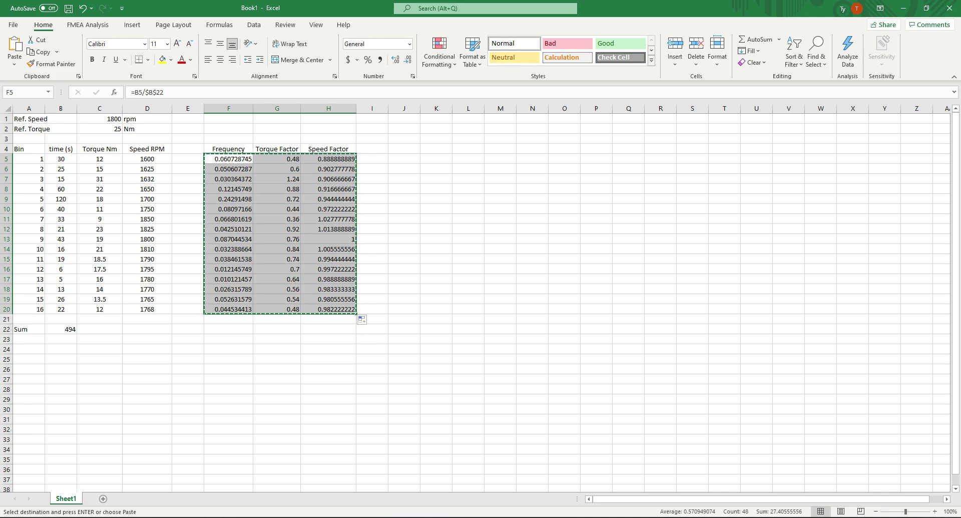
click(228, 378)
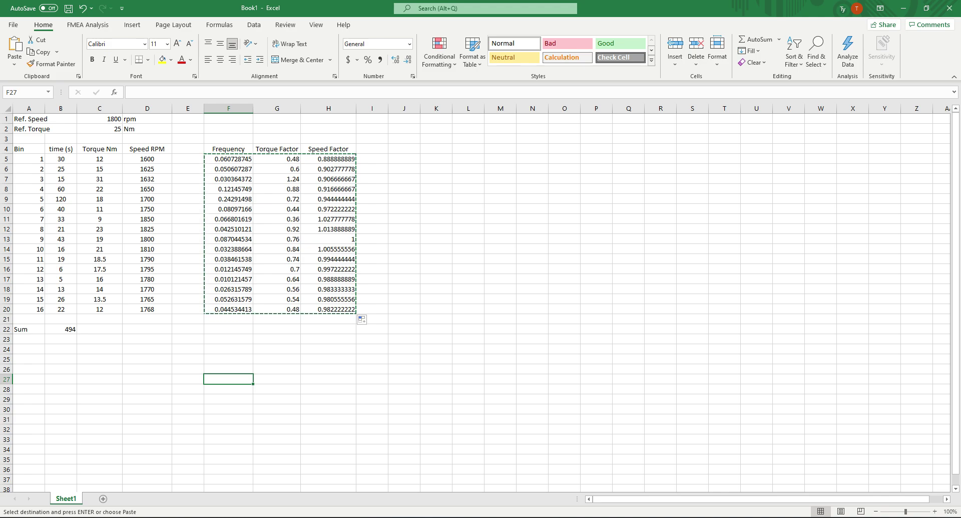
drag(228, 149, 328, 309)
click(220, 59)
Step: Centre the torque factor and speed factor values in cells G5:H20
click(328, 189)
click(277, 159)
drag(288, 179, 328, 309)
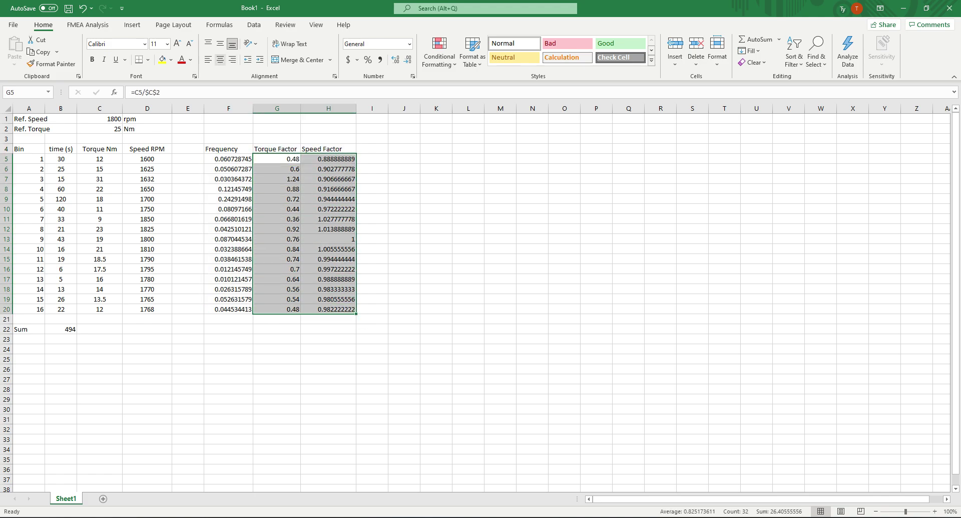
click(220, 60)
click(468, 249)
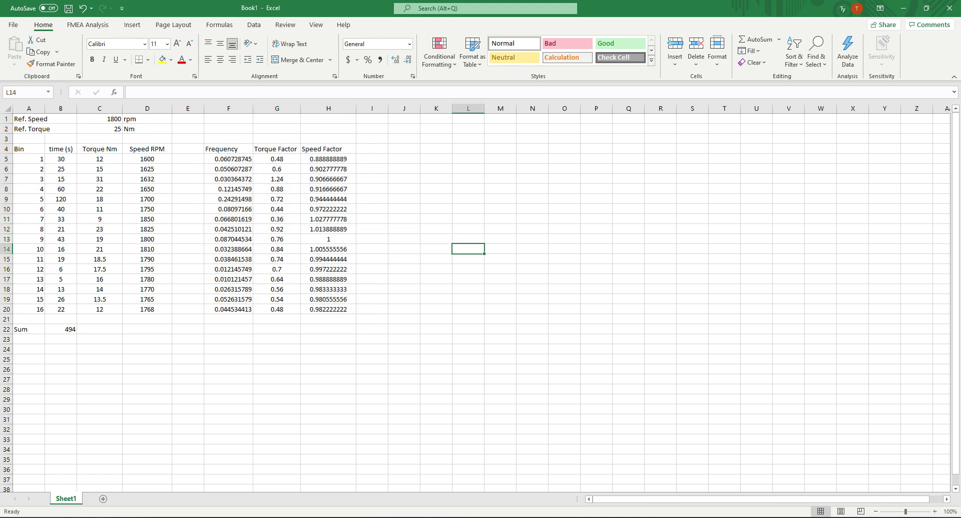
Step: Leave Excel, close Muncie Hob Table for KissSoft.dat in Notepad and return to KISSsoft
click(329, 379)
key(alt+Tab)
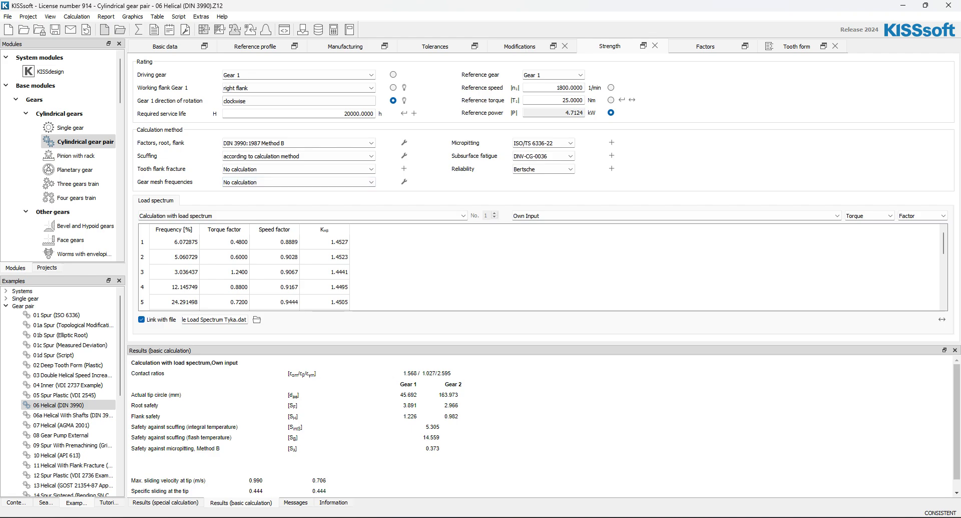
key(alt+Tab)
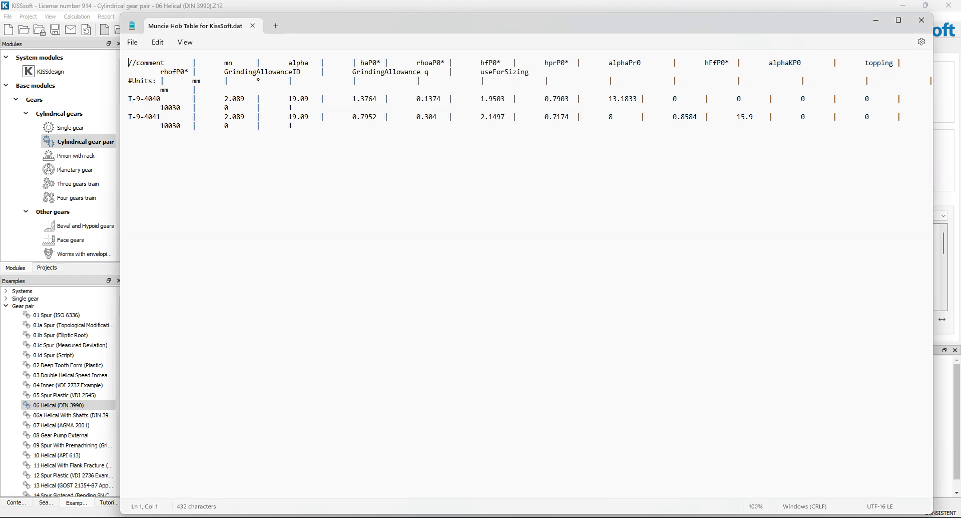
click(922, 20)
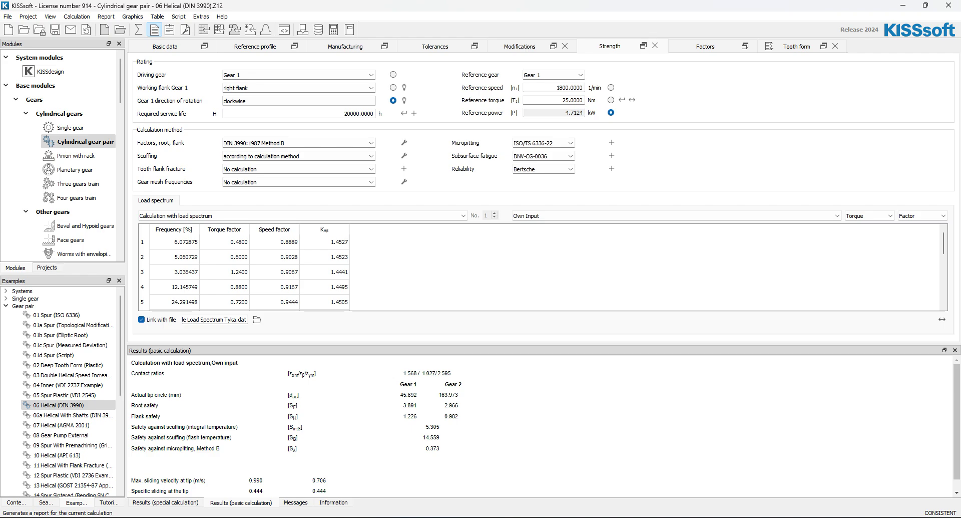
Step: Generate the calculation report again, review its load spectrum and load cycle tables, and close the report
click(154, 30)
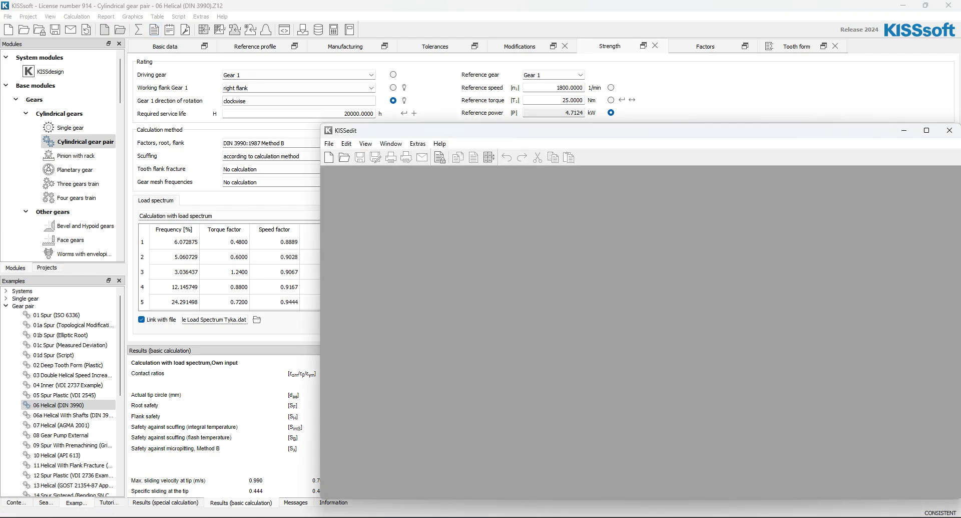
drag(578, 135, 378, 50)
scroll(456, 182, down, 7)
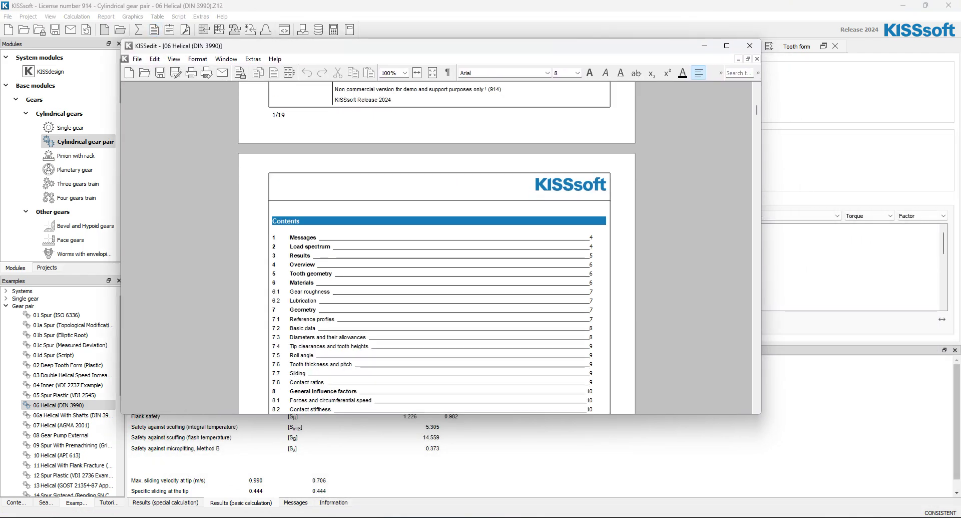
scroll(436, 250, down, 10)
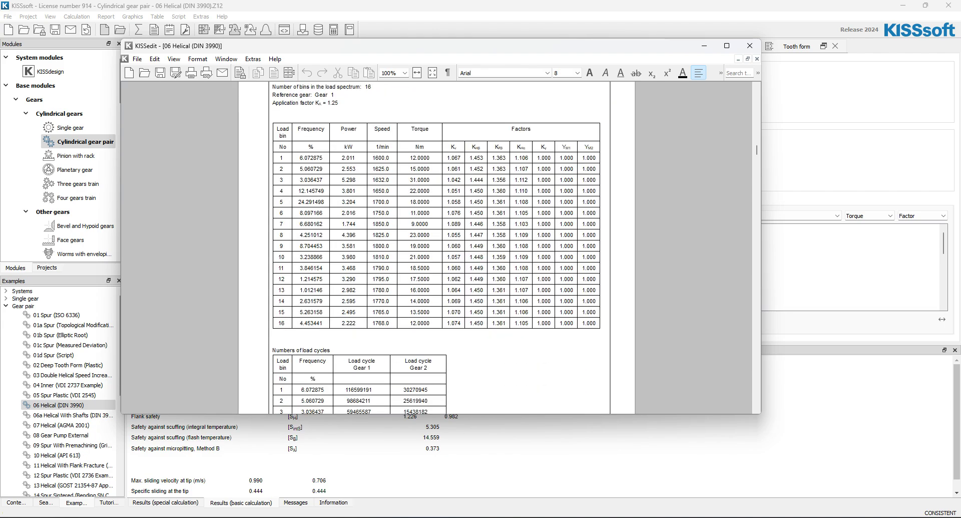
scroll(437, 251, down, 3)
scroll(437, 251, up, 3)
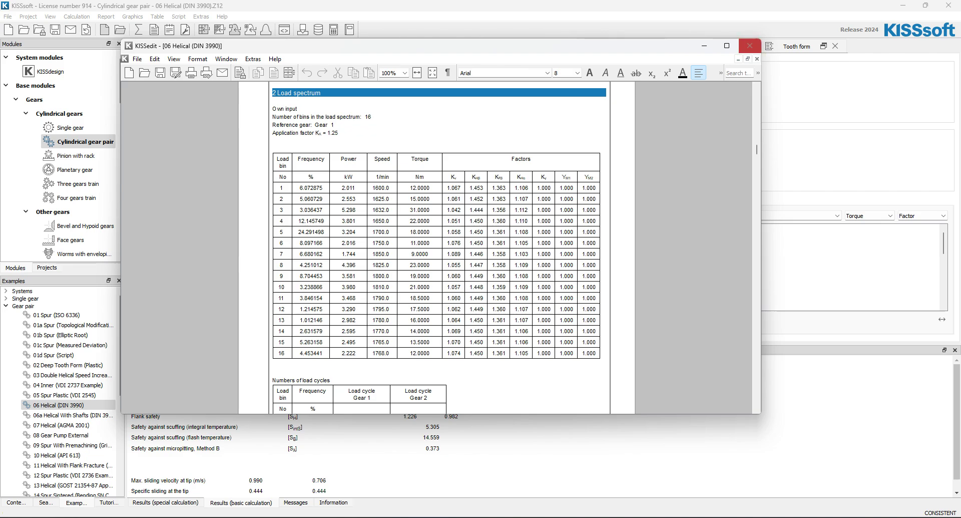
click(750, 46)
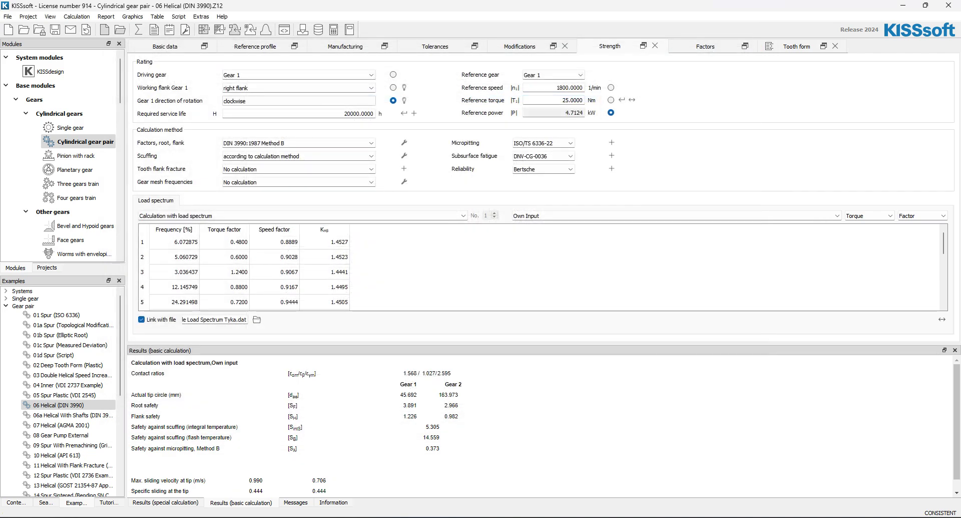